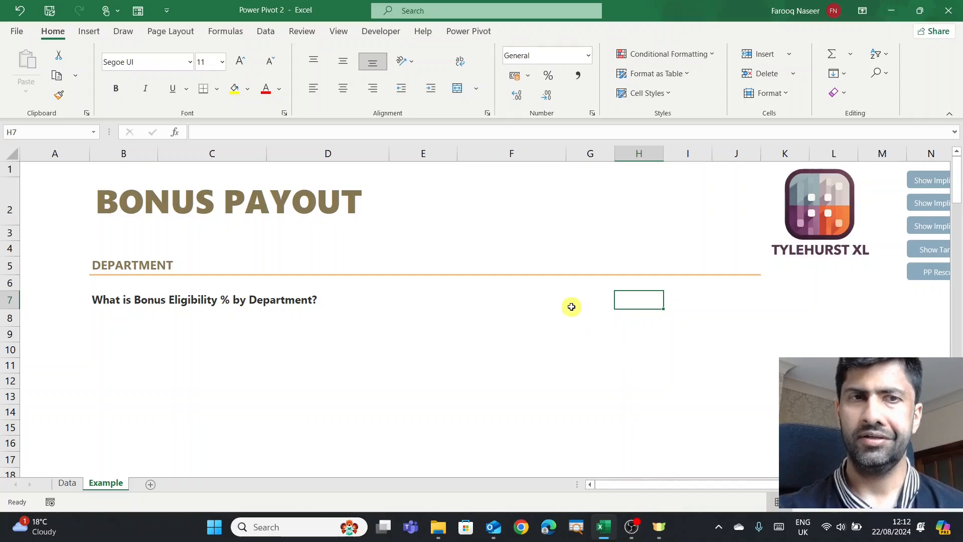
# Step: Examine the TRUE and FALSE values in the Bonus Eligible column of the Data sheet and return to the Example sheet
pyautogui.click(73, 482)
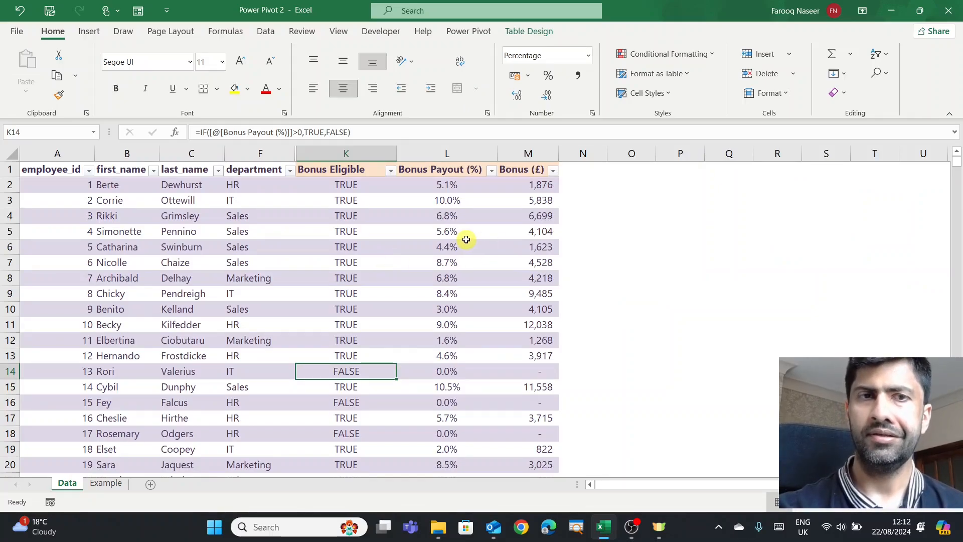
pyautogui.click(349, 355)
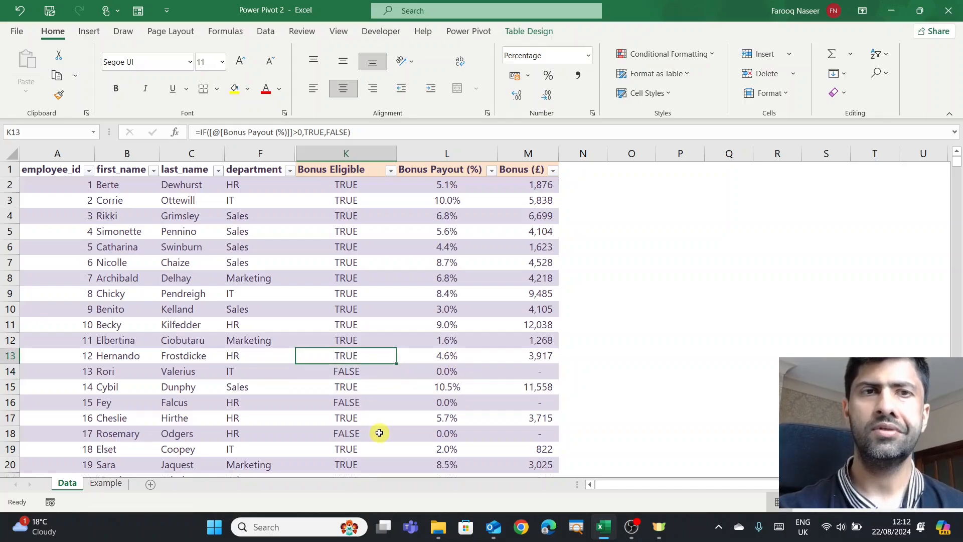
pyautogui.click(359, 371)
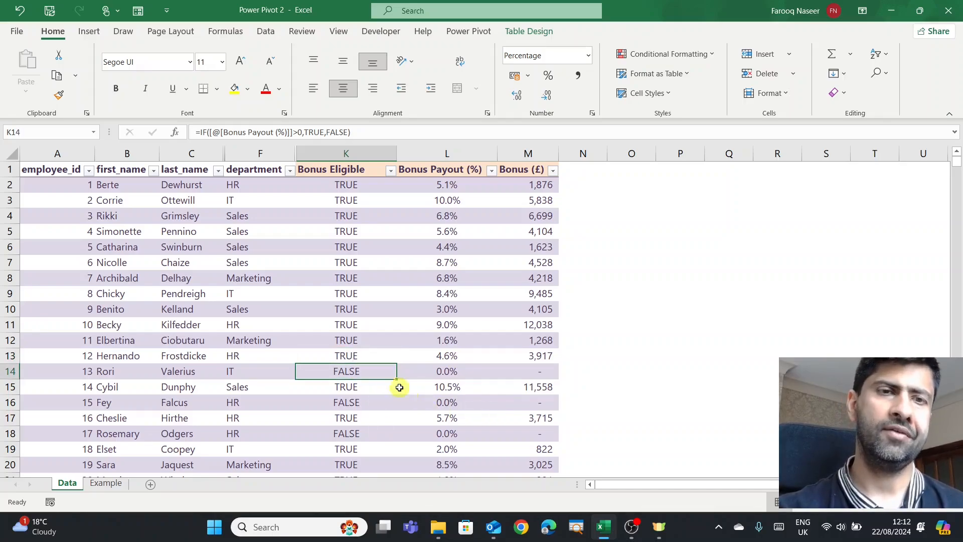
pyautogui.click(119, 483)
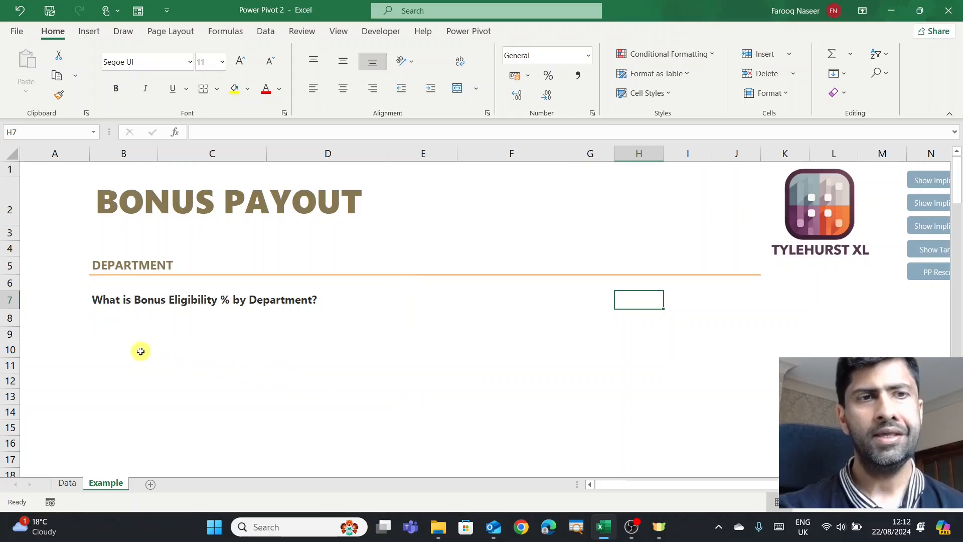
# Step: Insert a PivotTable based on the workbook's Data Model at cell B11 of the Example sheet
pyautogui.click(103, 337)
pyautogui.click(105, 363)
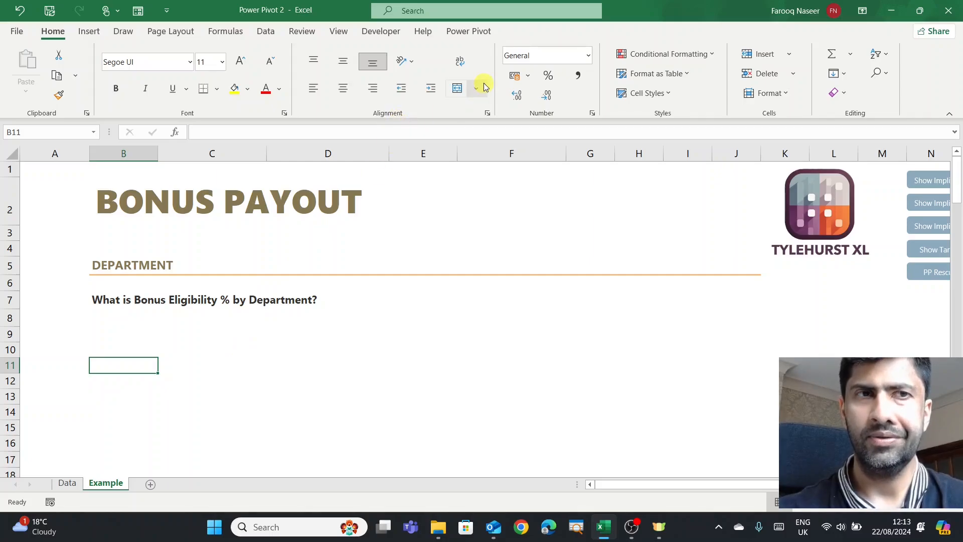
pyautogui.click(88, 32)
pyautogui.click(24, 85)
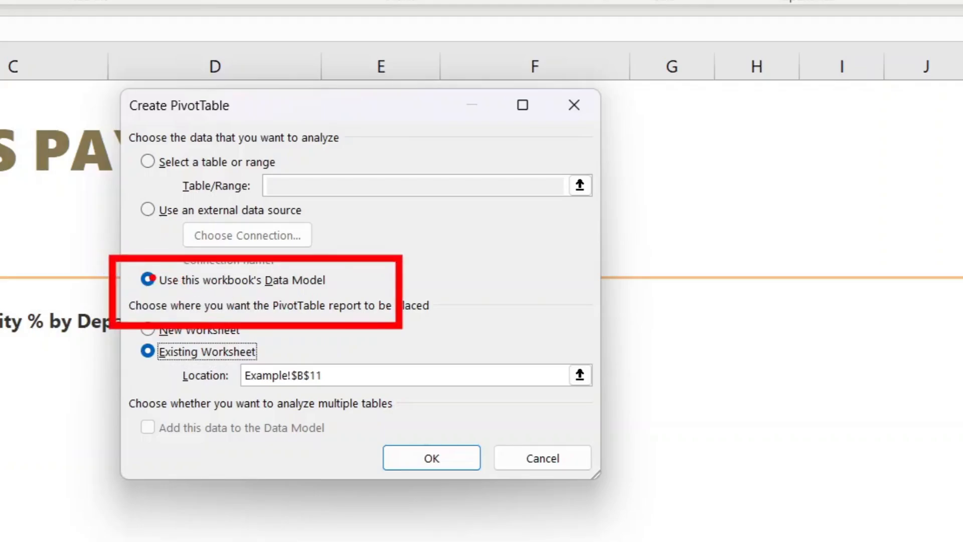
pyautogui.click(470, 467)
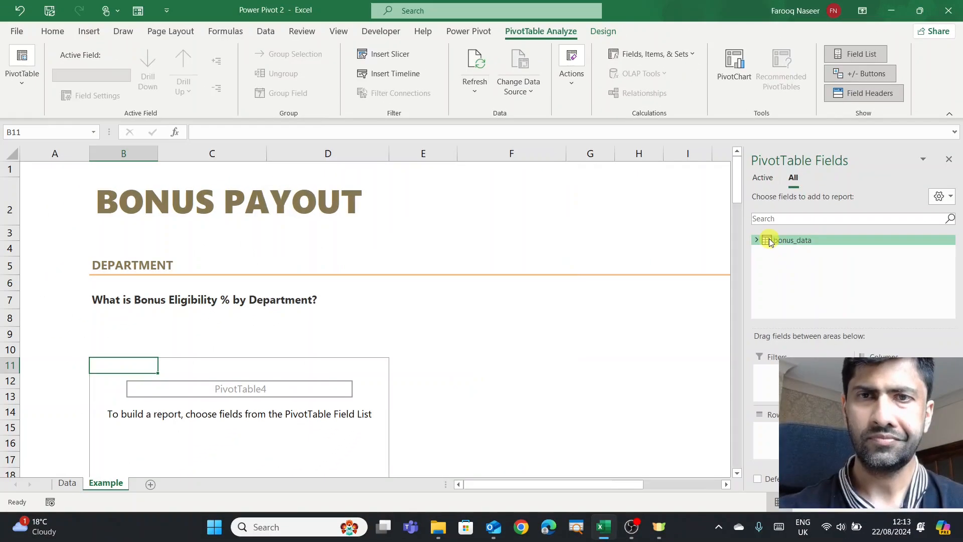
# Step: Add the department field from bonus_data to the PivotTable's rows
pyautogui.click(770, 242)
pyautogui.scroll(-2, 833, 260)
pyautogui.click(778, 233)
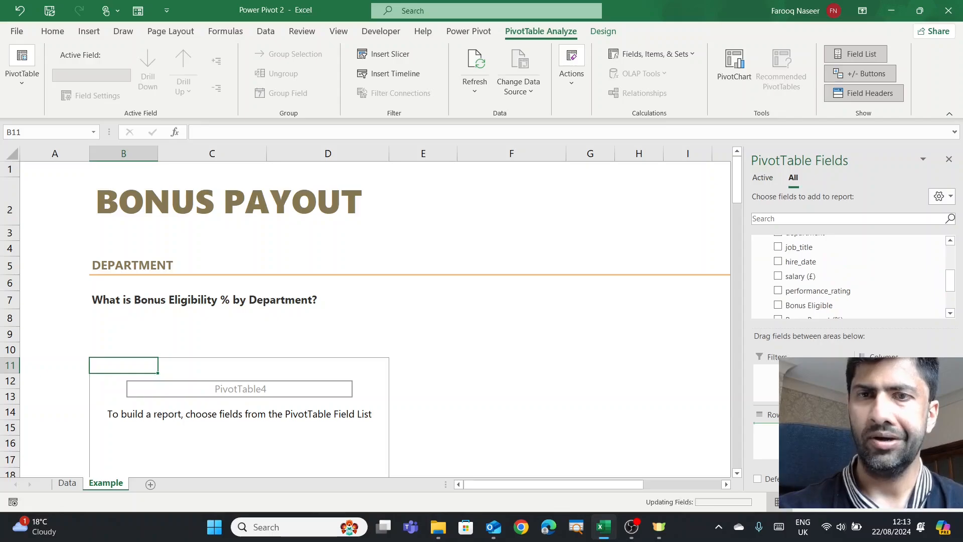
# Step: Add employee_id to the PivotTable's values and summarize it by Count
pyautogui.scroll(3, 873, 290)
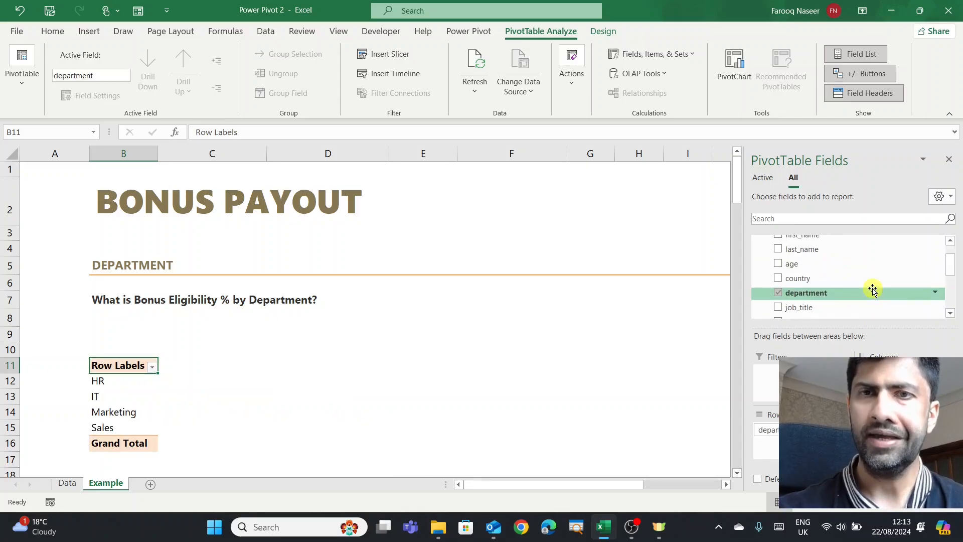
pyautogui.moveTo(822, 253); pyautogui.dragTo(898, 437)
pyautogui.click(898, 430)
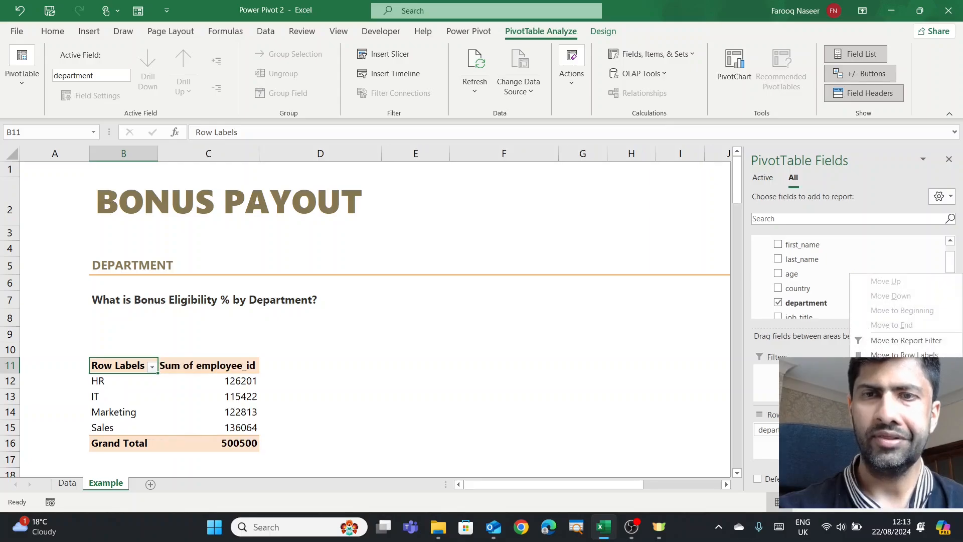
pyautogui.click(902, 417)
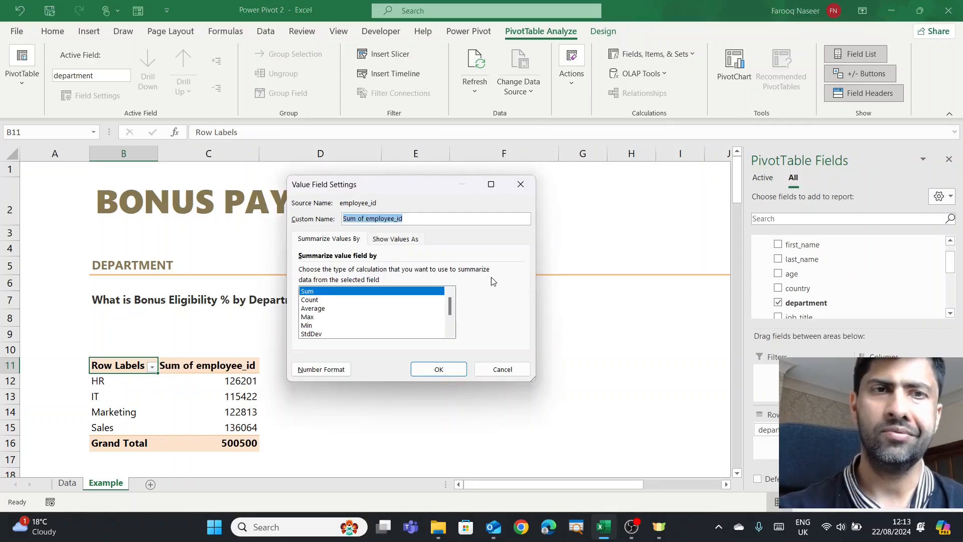
pyautogui.click(316, 300)
pyautogui.click(428, 370)
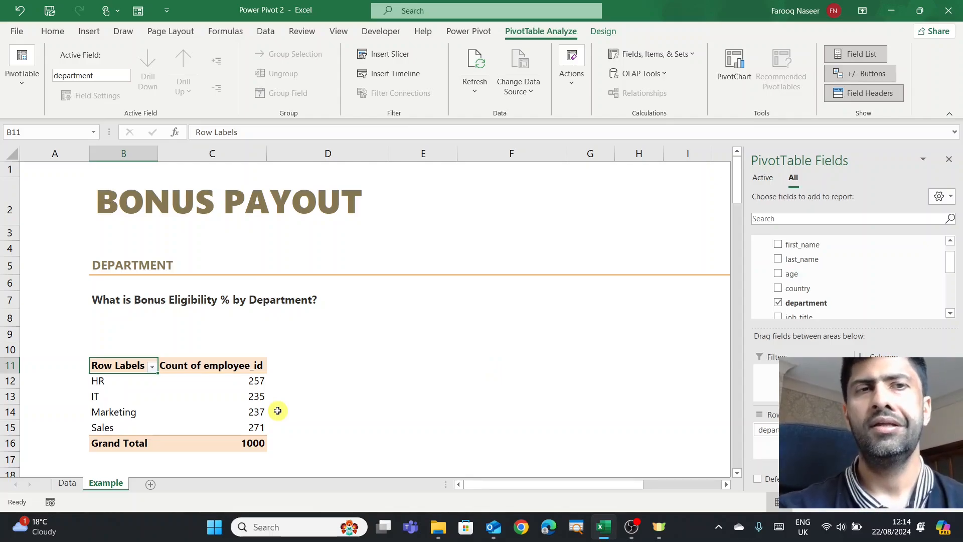
# Step: Create a new Power Pivot measure in the bonus_data table and name it Bonus_Eligibile_Count
pyautogui.click(466, 31)
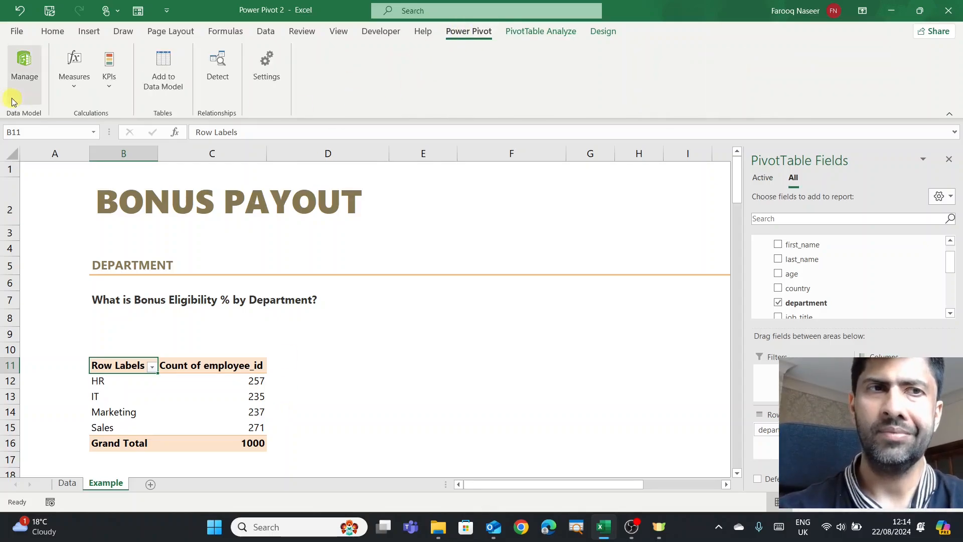
pyautogui.click(75, 95)
pyautogui.click(96, 115)
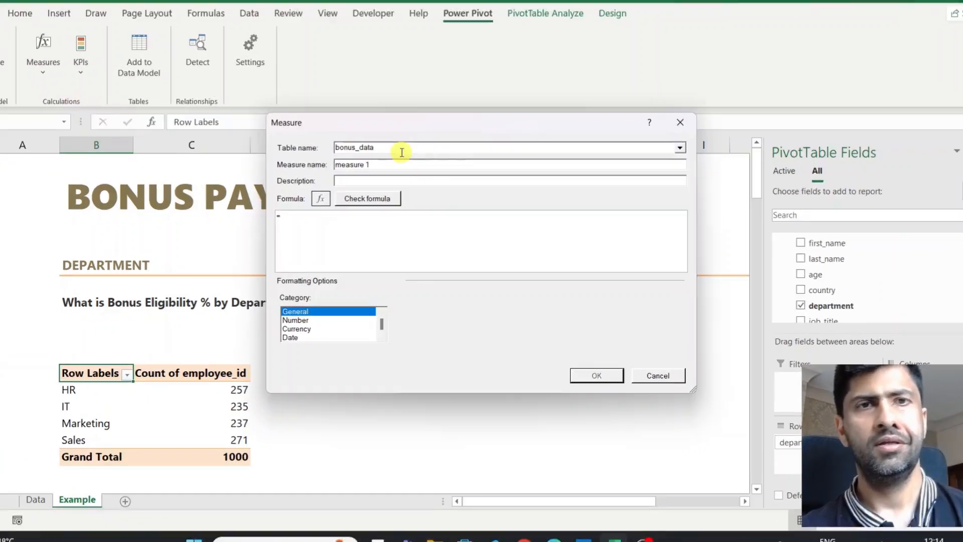
pyautogui.moveTo(394, 172); pyautogui.dragTo(328, 155)
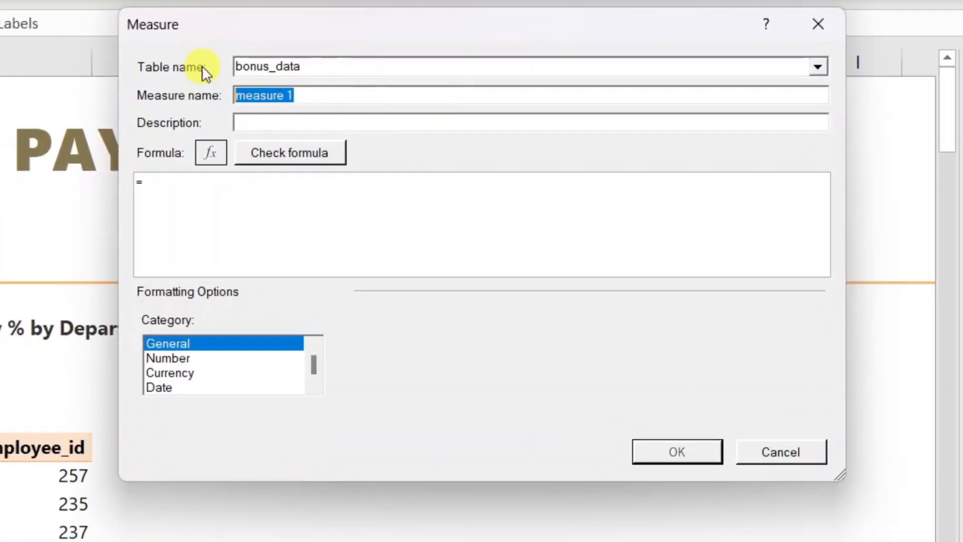
pyautogui.write('Bonus_Eligib')
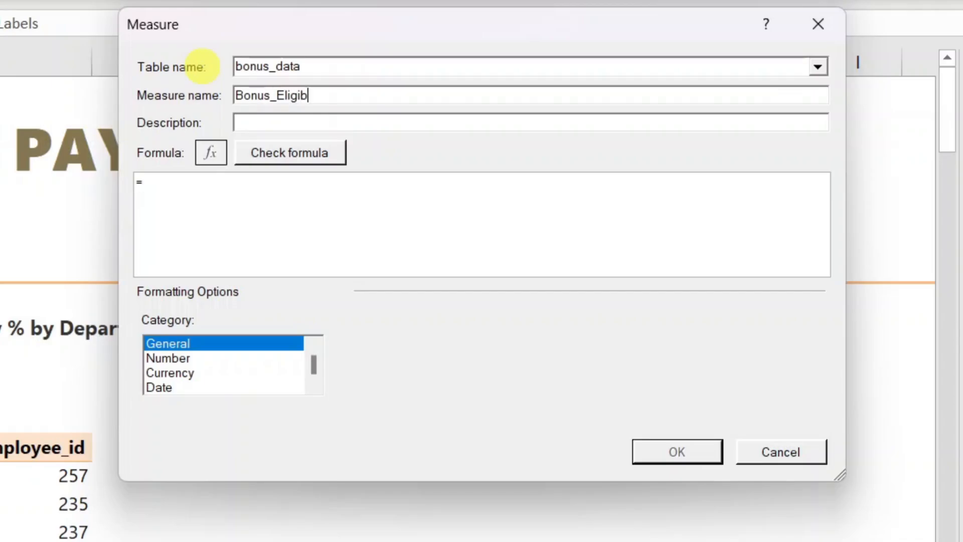
pyautogui.write('ile_Count')
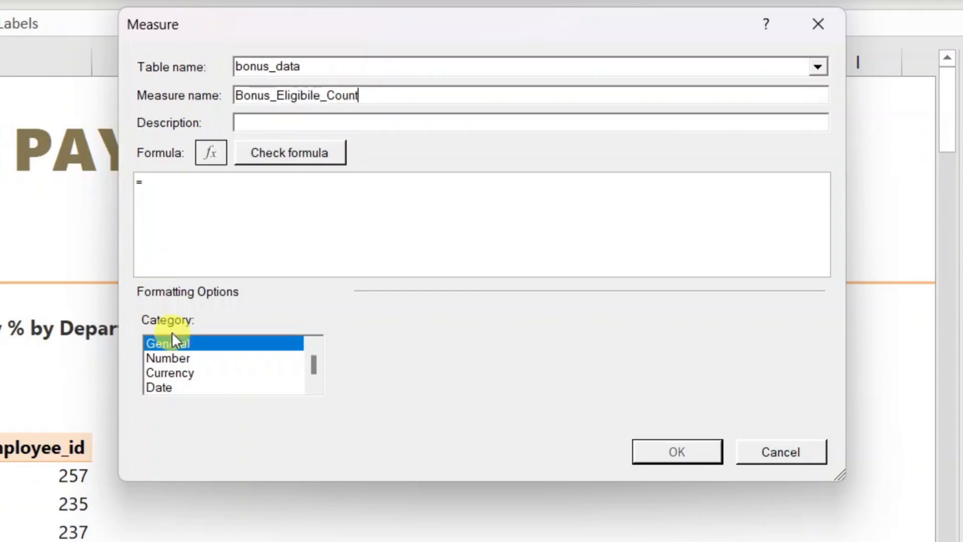
# Step: Format the measure as a Whole Number in the Number category with the 1000 separator
pyautogui.click(173, 358)
pyautogui.click(659, 349)
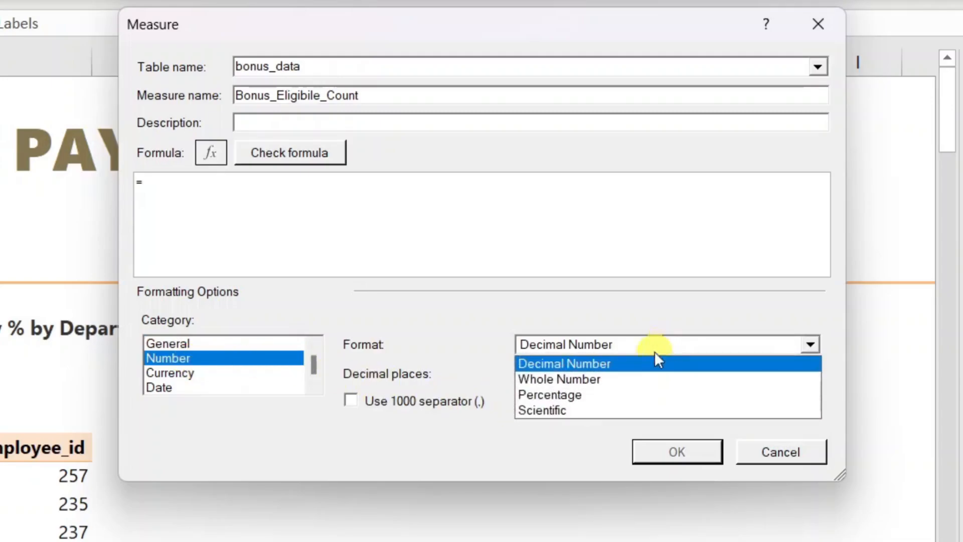
pyautogui.click(635, 380)
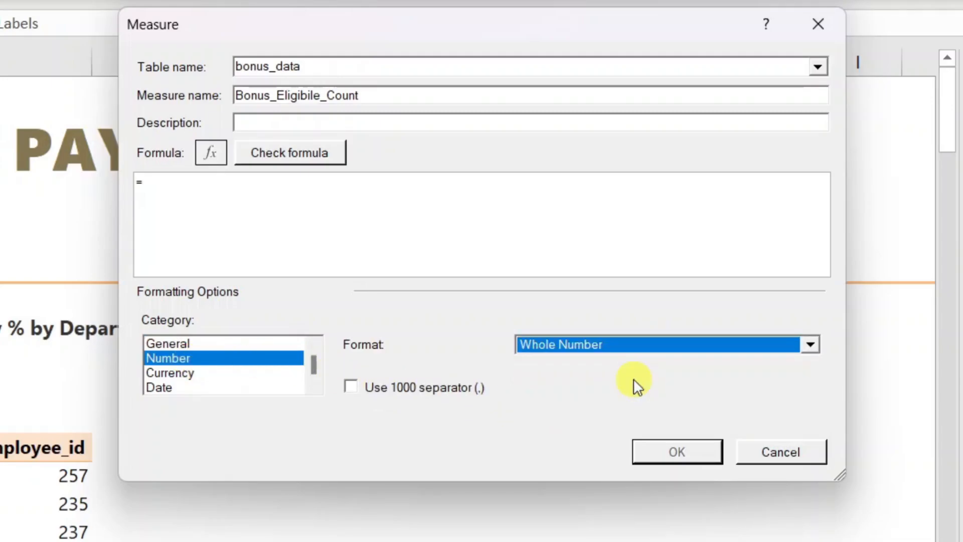
pyautogui.click(350, 387)
# Step: Begin the measure's formula with =CALCULATE(COUNT([employee_id]) as the expression to evaluate
pyautogui.click(167, 185)
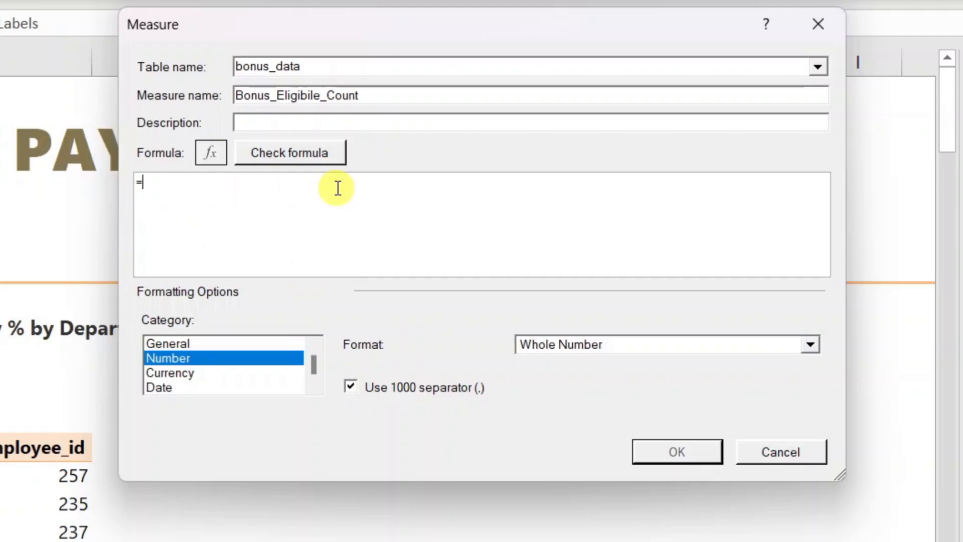
pyautogui.write('cal')
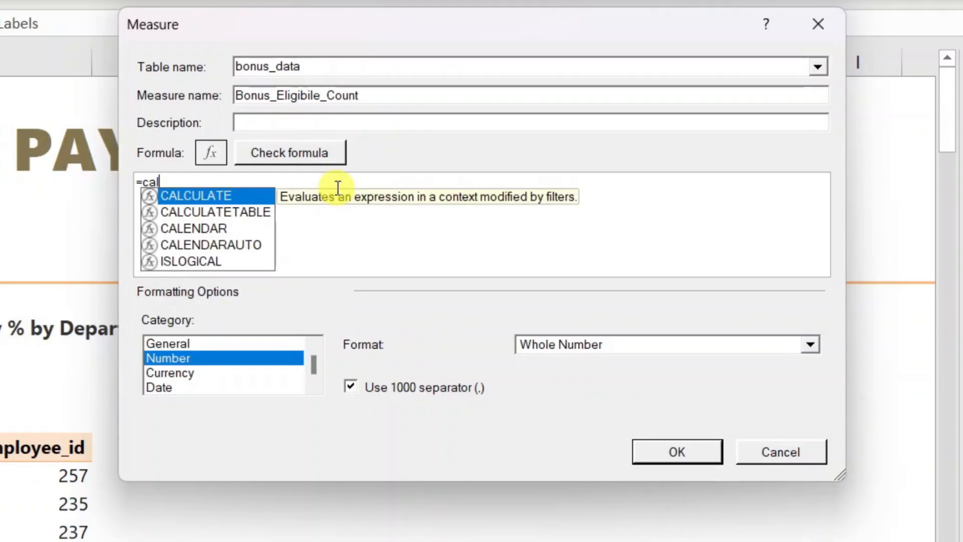
pyautogui.press('Tab')
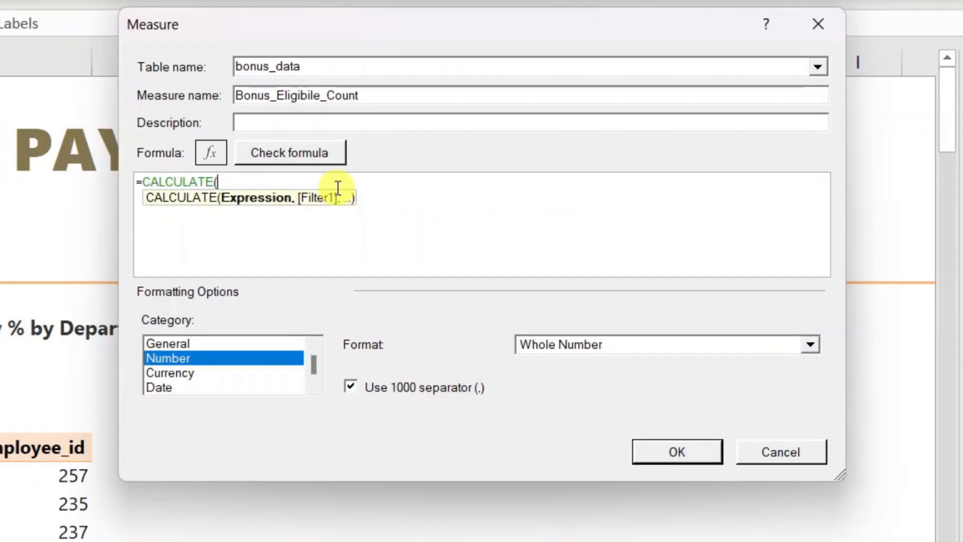
pyautogui.write('coun')
pyautogui.scroll(2, 442, 210)
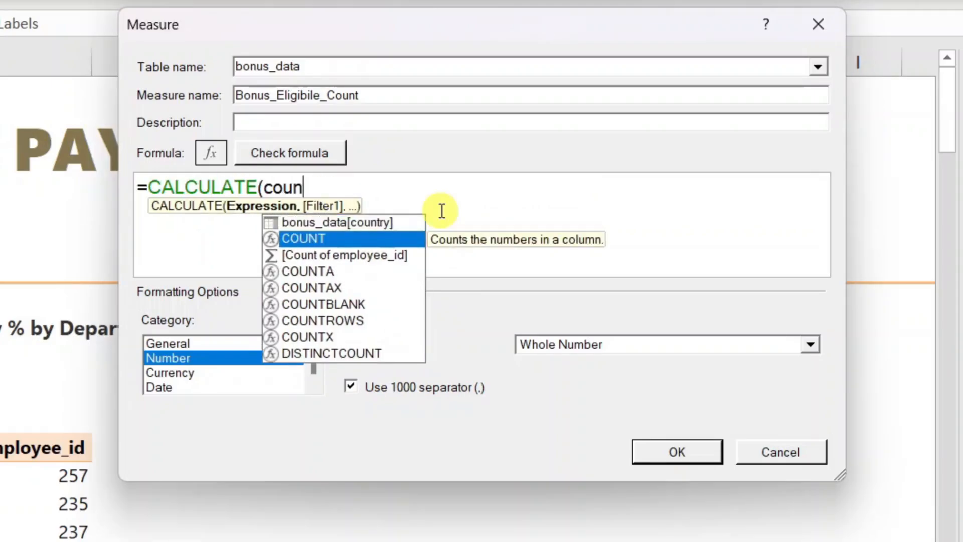
pyautogui.press('Tab')
pyautogui.write('emp')
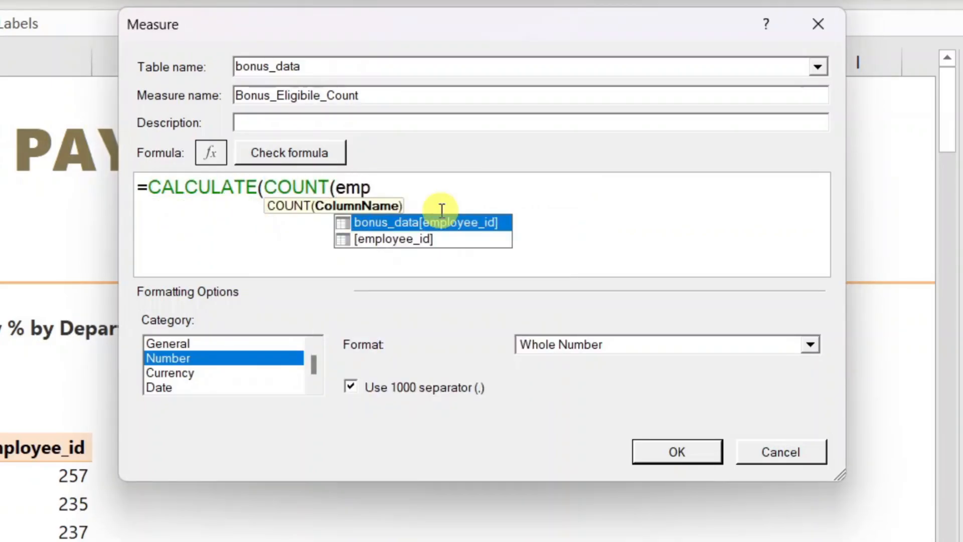
pyautogui.press('Down')
pyautogui.press('Tab')
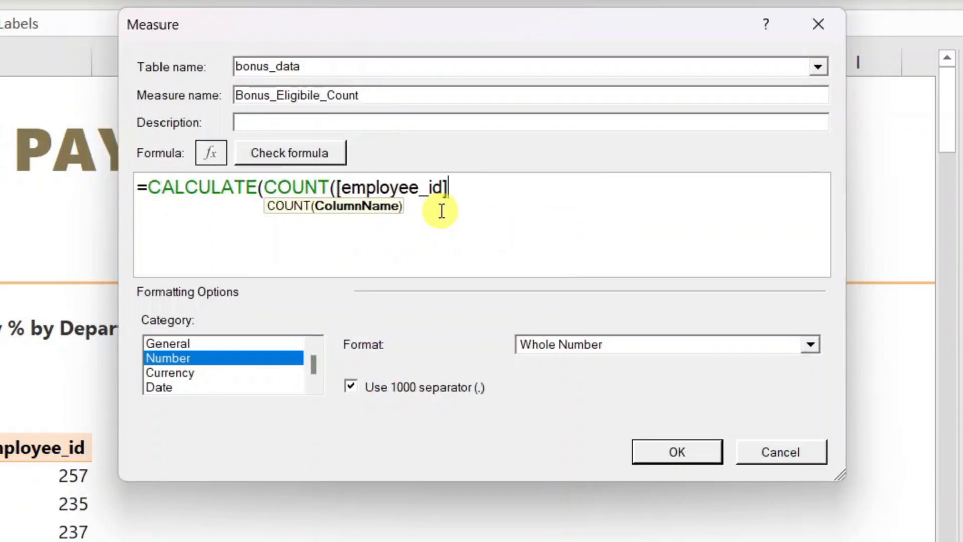
pyautogui.write(')')
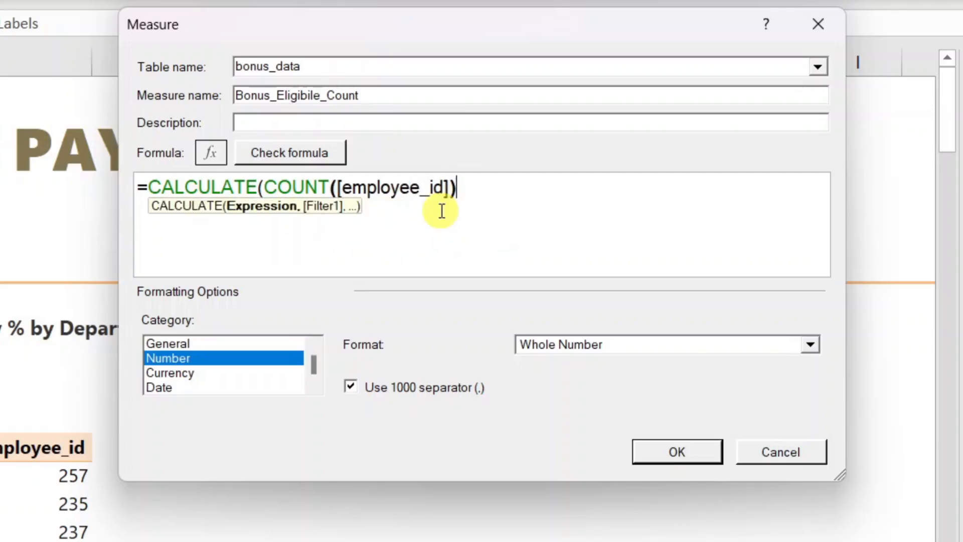
# Step: Complete the formula with the filter bonus_data[Bonus Eligible]=true, check it and save the measure
pyautogui.write(',')
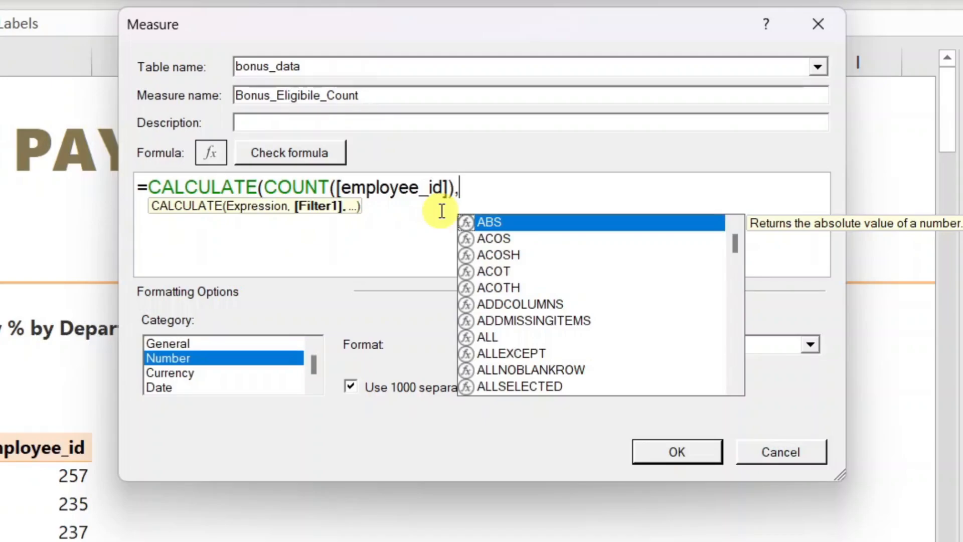
pyautogui.write('el')
pyautogui.press('Down')
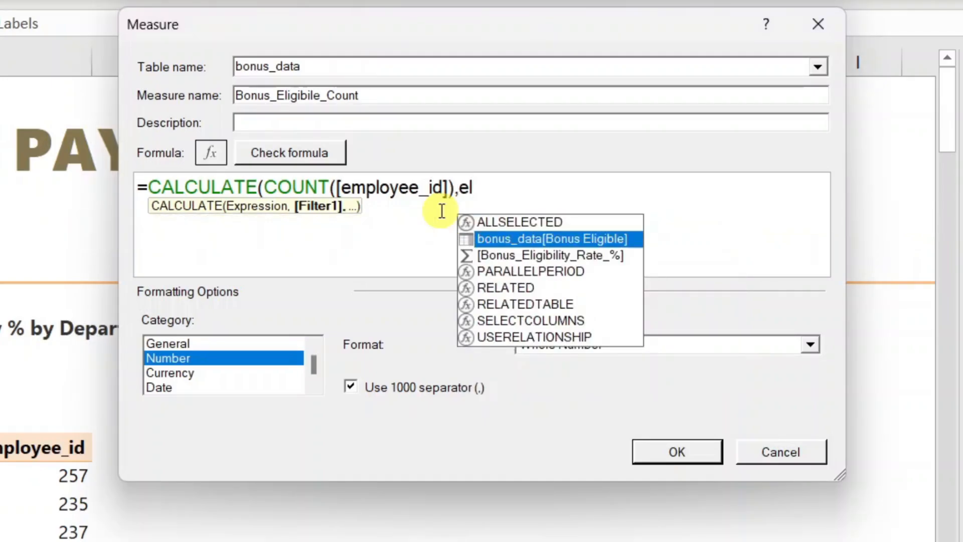
pyautogui.press('Tab')
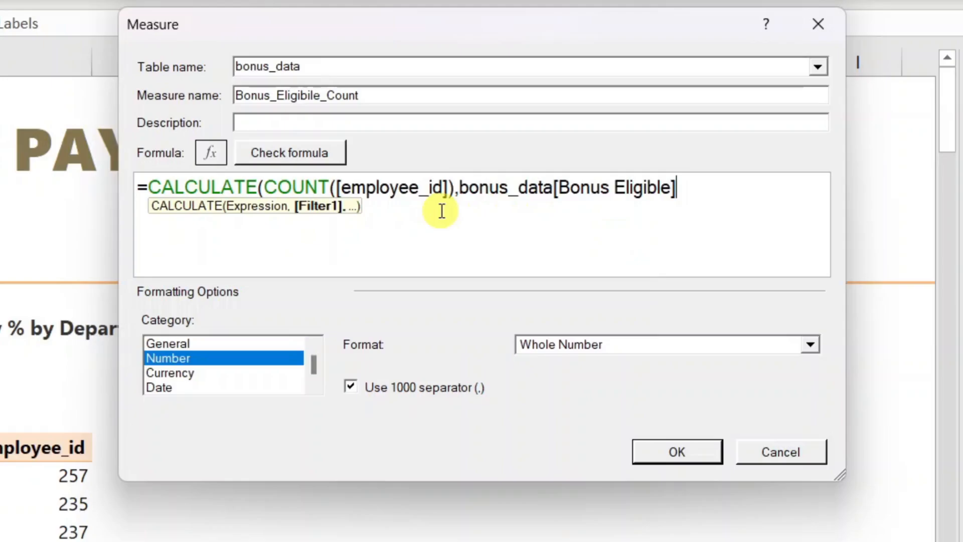
pyautogui.write('=true')
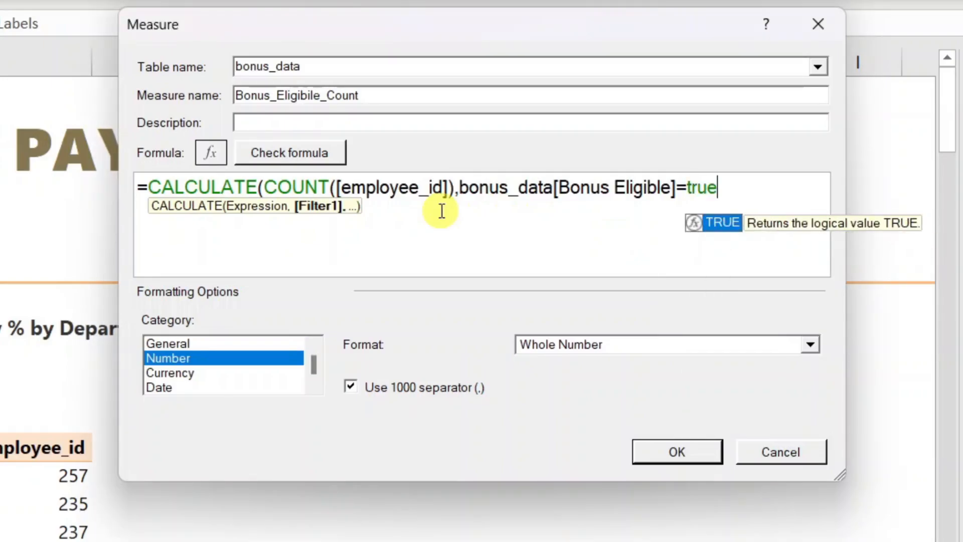
pyautogui.press('BackSpace')
pyautogui.write(')')
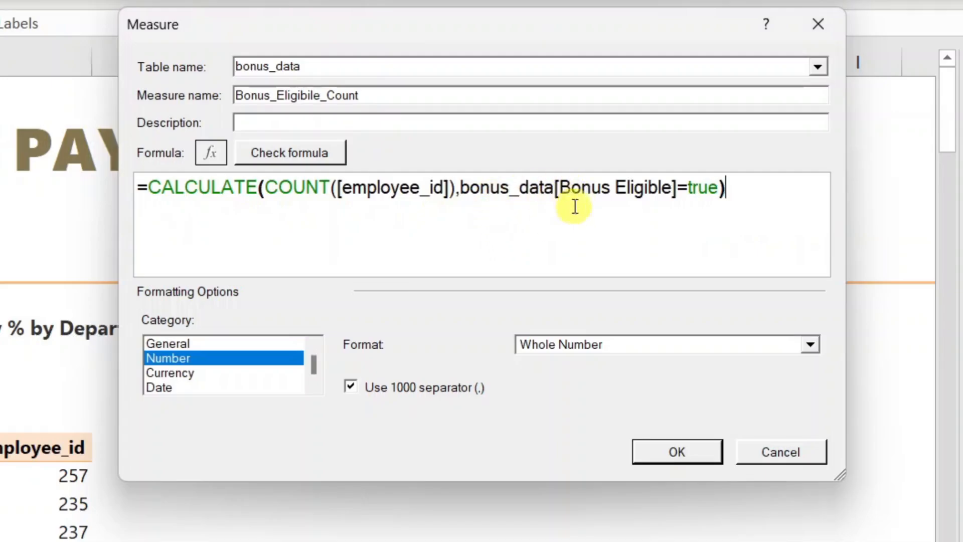
pyautogui.click(285, 160)
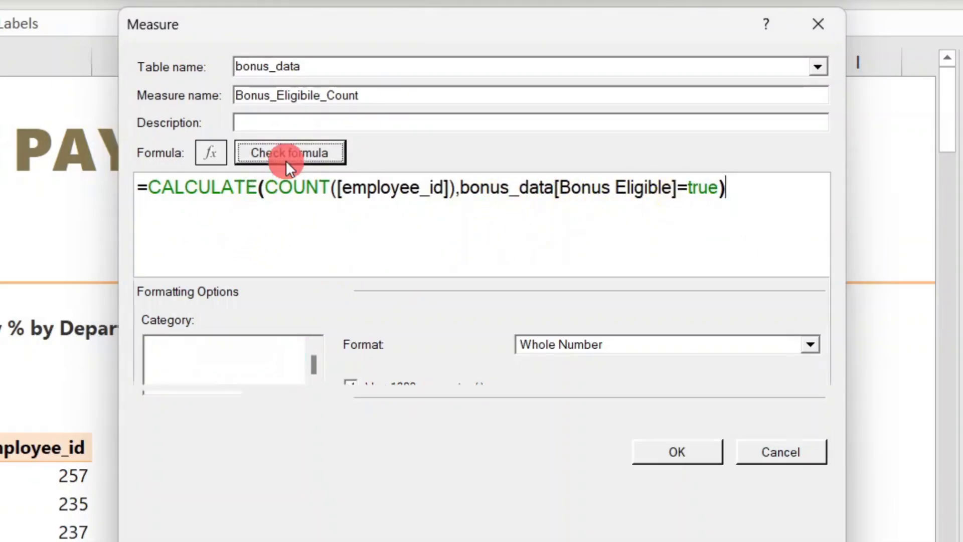
pyautogui.click(657, 538)
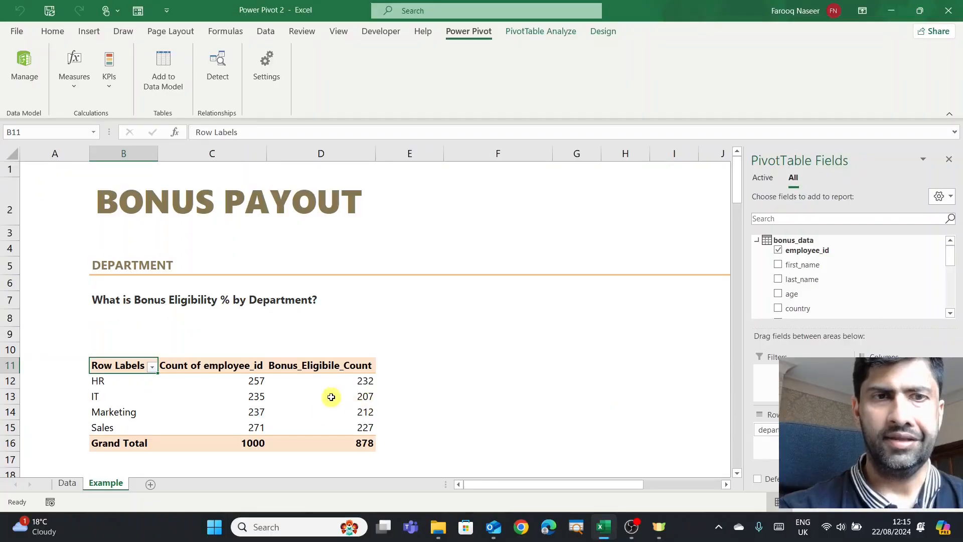
# Step: Inspect the Bonus_Eligibile_Count grand total and department values in the PivotTable
pyautogui.click(350, 444)
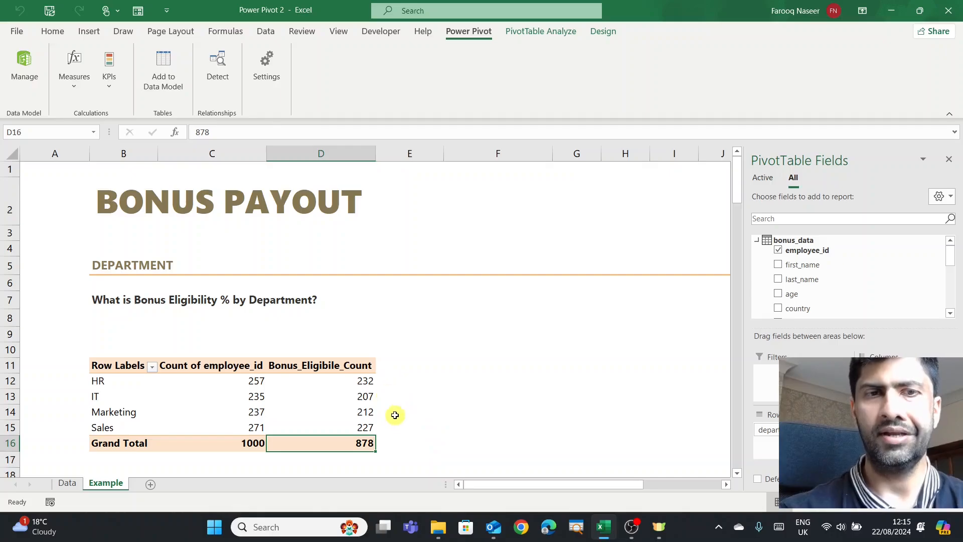
pyautogui.moveTo(364, 421)
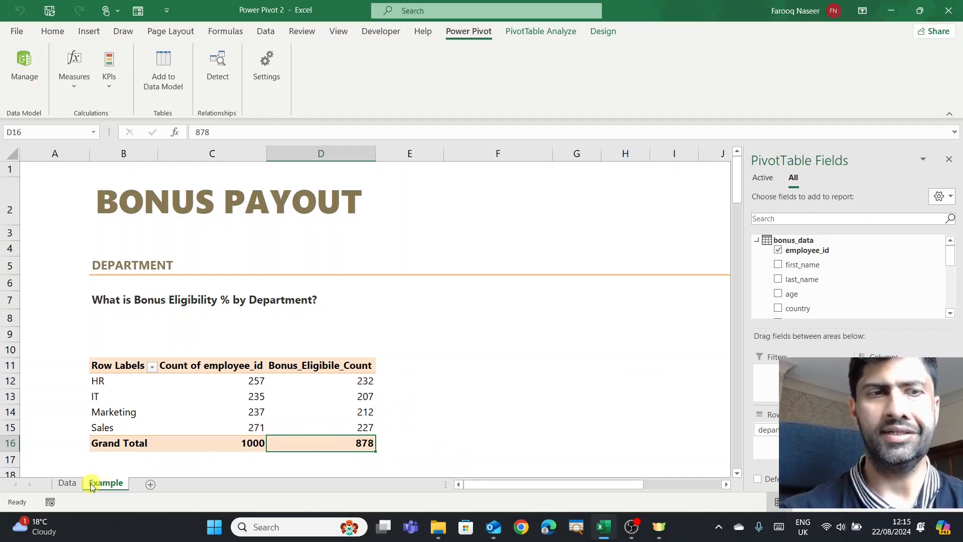
# Step: Filter the Data sheet's Bonus Eligible column to TRUE and check the column's record count
pyautogui.click(67, 483)
pyautogui.click(350, 279)
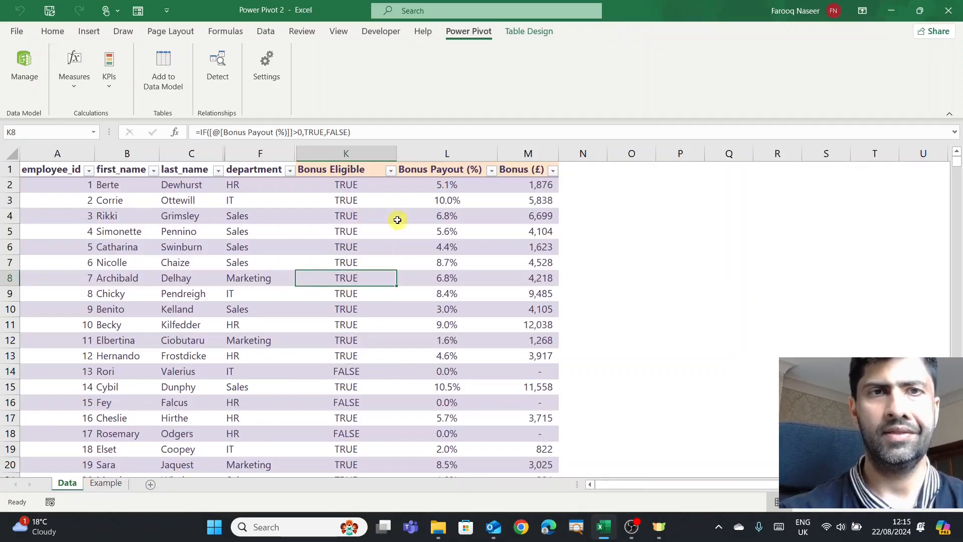
pyautogui.click(390, 170)
pyautogui.click(277, 330)
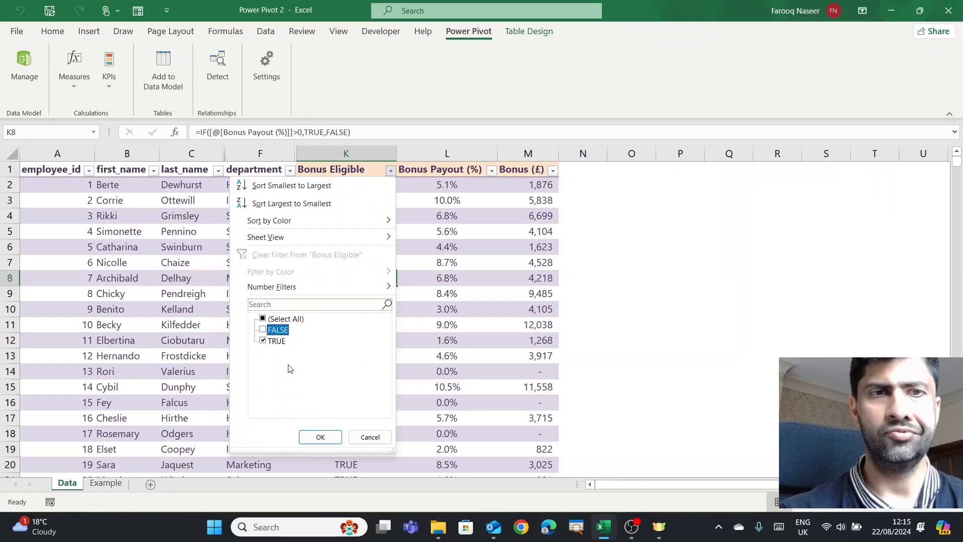
pyautogui.click(321, 436)
pyautogui.click(366, 161)
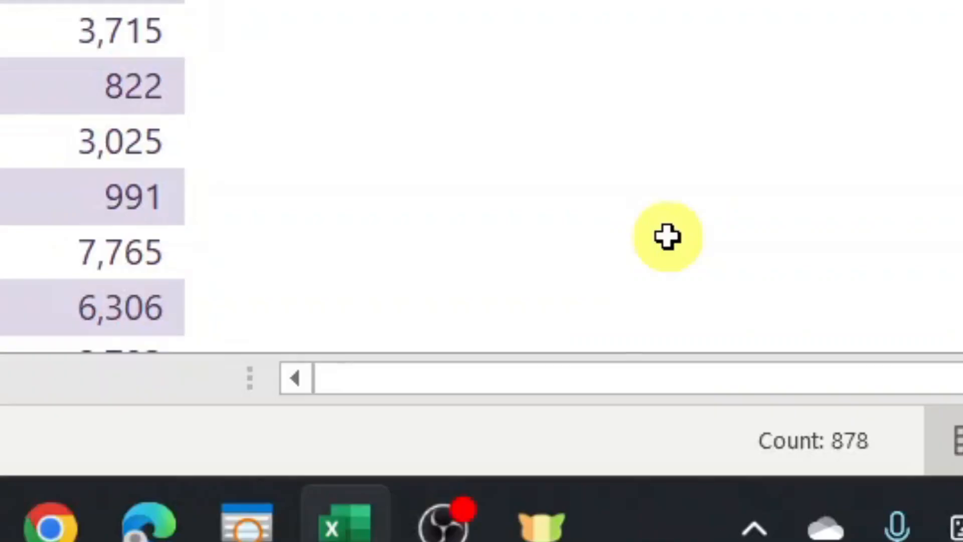
pyautogui.click(695, 445)
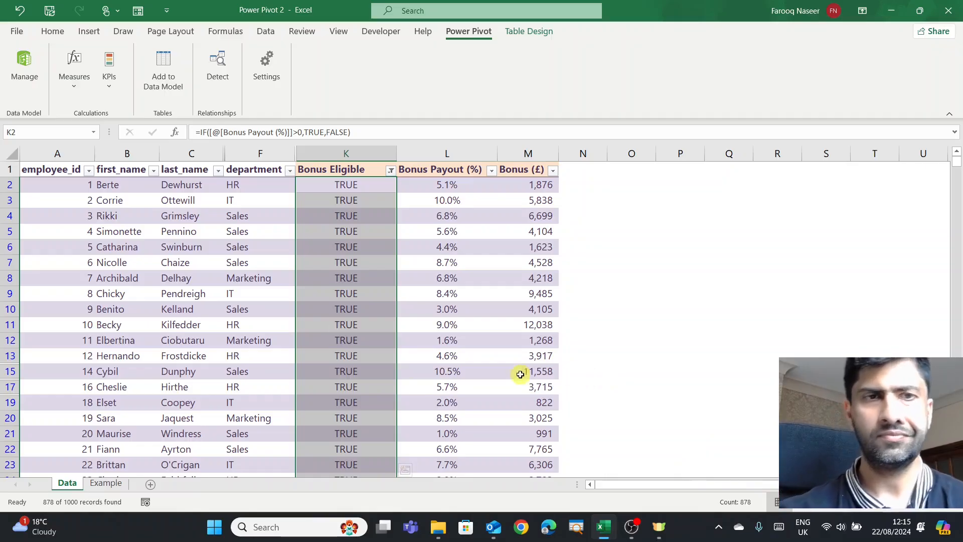
# Step: Clear the Bonus Eligible filter from the data table and return to the Example sheet
pyautogui.click(321, 310)
pyautogui.click(264, 32)
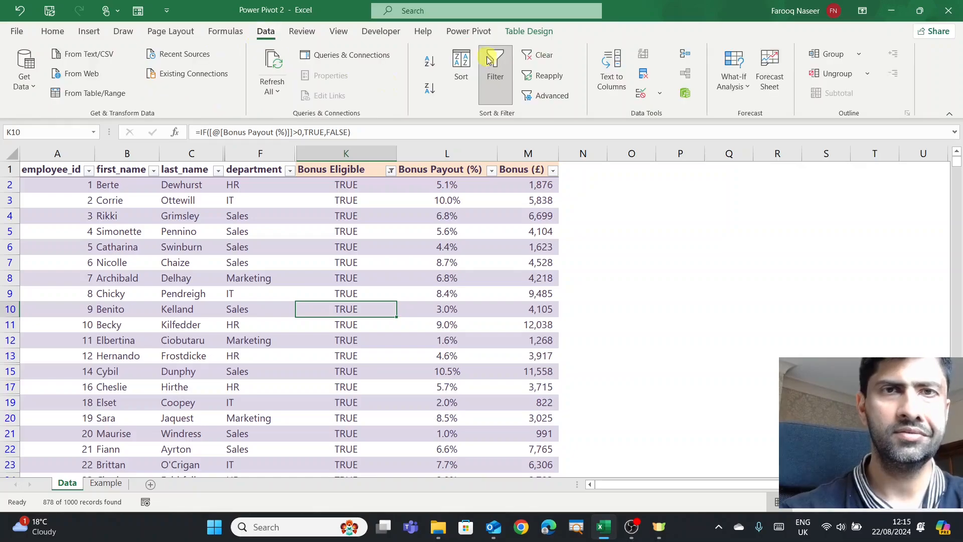
pyautogui.click(539, 55)
pyautogui.click(105, 483)
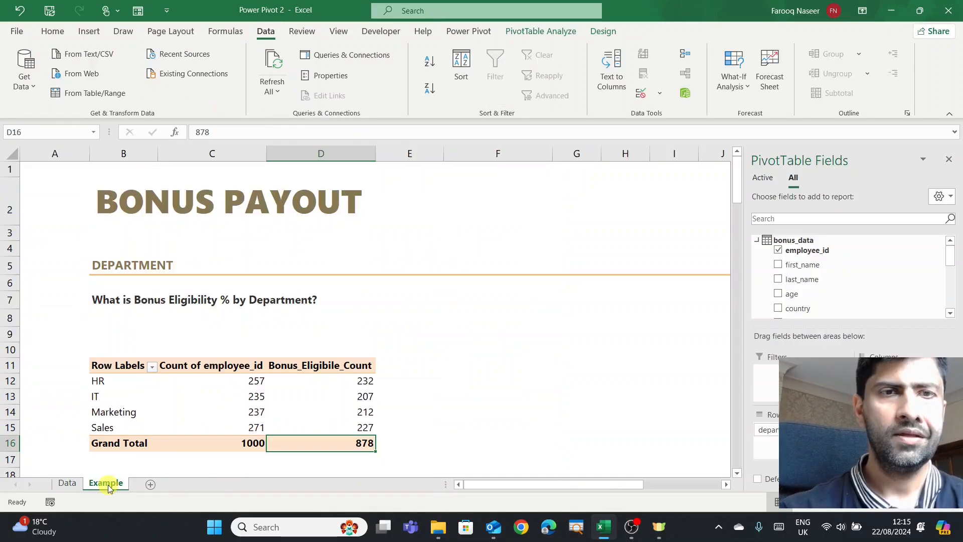
# Step: Enter the formula =D12/C12 in cell G12 to calculate HR's bonus eligibility rate beside the PivotTable
pyautogui.click(108, 300)
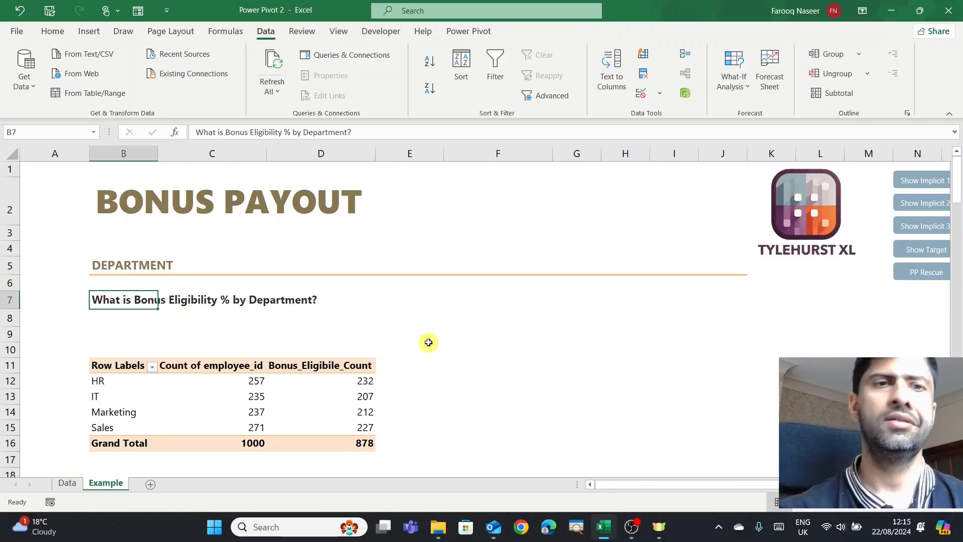
pyautogui.click(546, 369)
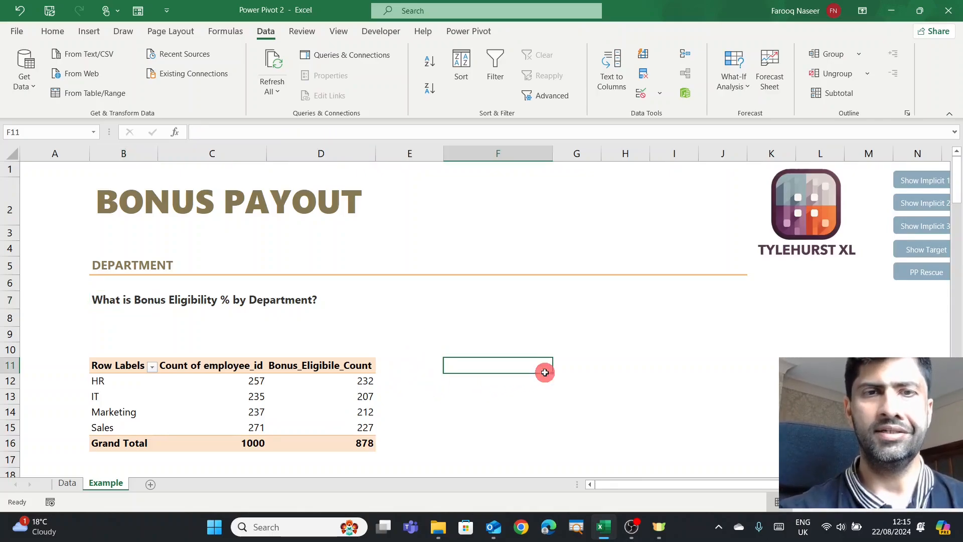
pyautogui.click(560, 376)
pyautogui.write('=')
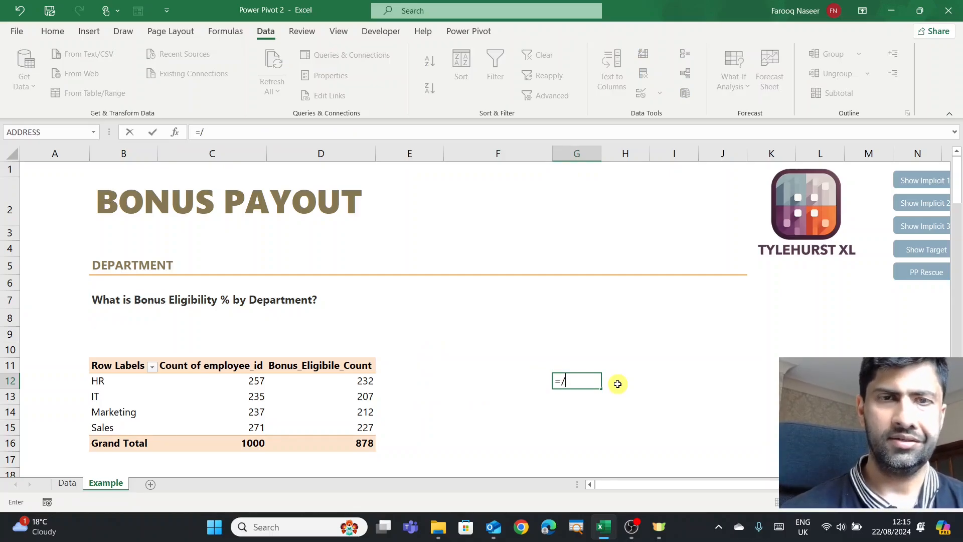
pyautogui.write('23')
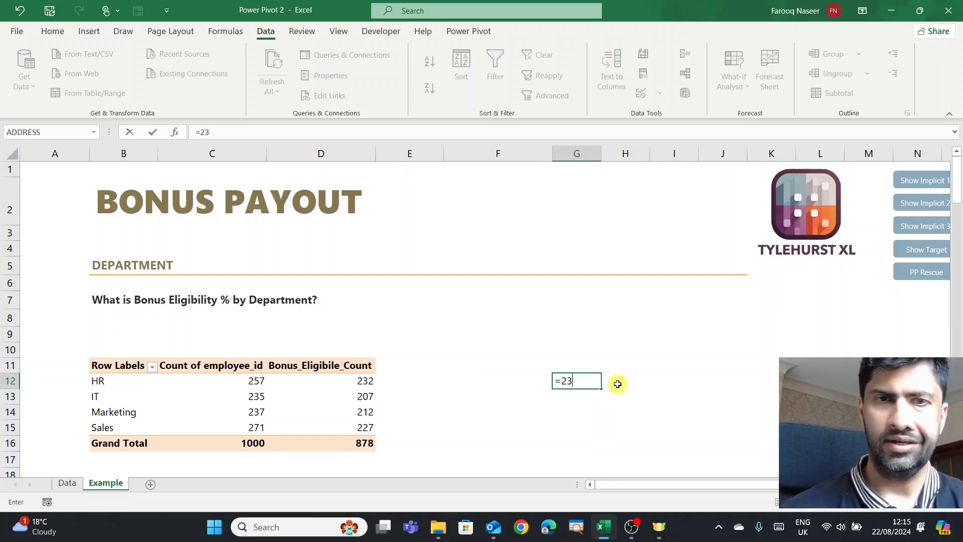
pyautogui.press('BackSpace')
pyautogui.press('BackSpace')
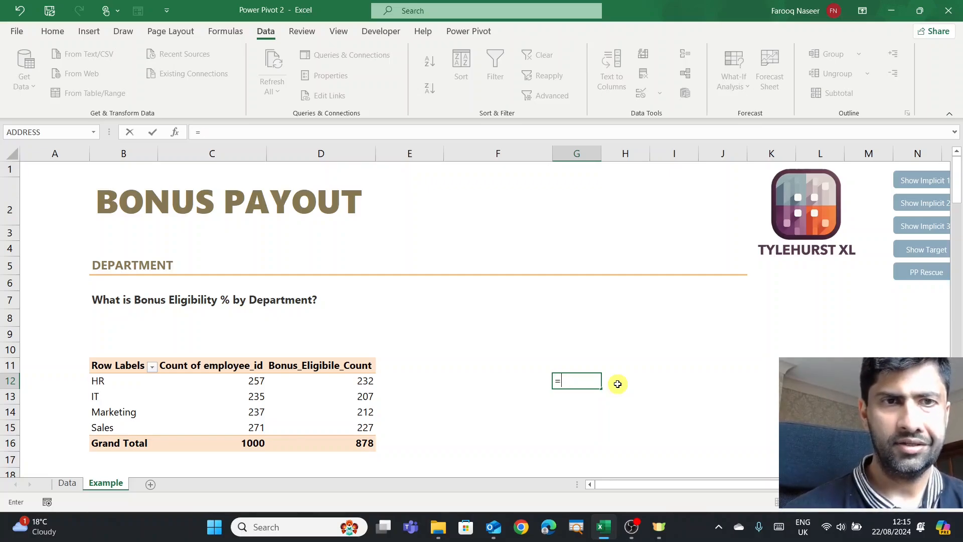
pyautogui.write('d12')
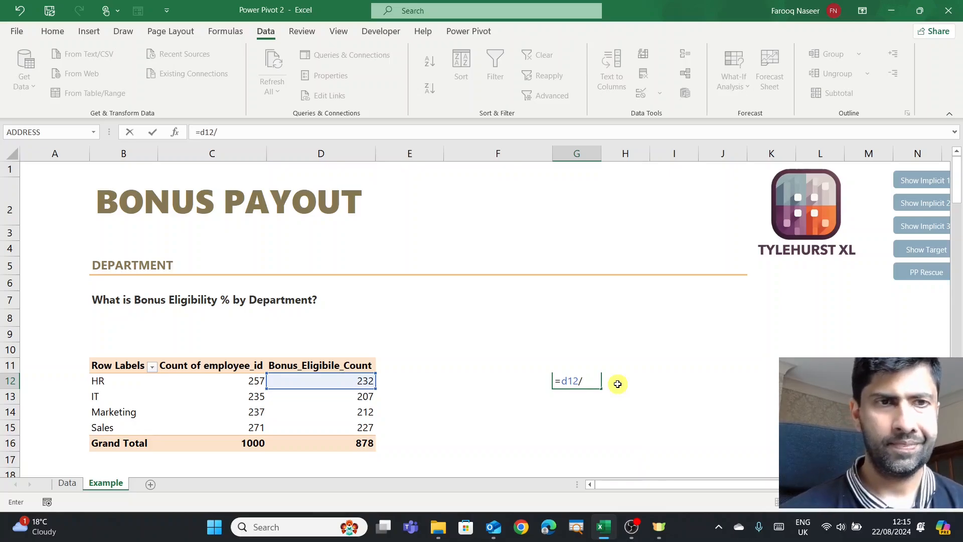
pyautogui.write('/c12')
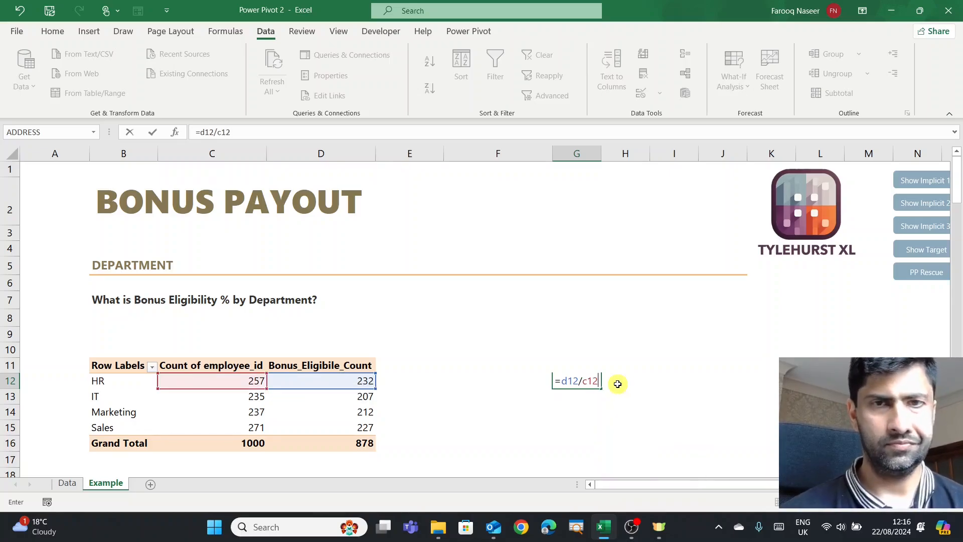
pyautogui.press('Return')
# Step: Format G12 as a percentage with one decimal place and fill its formula down to G16
pyautogui.click(595, 381)
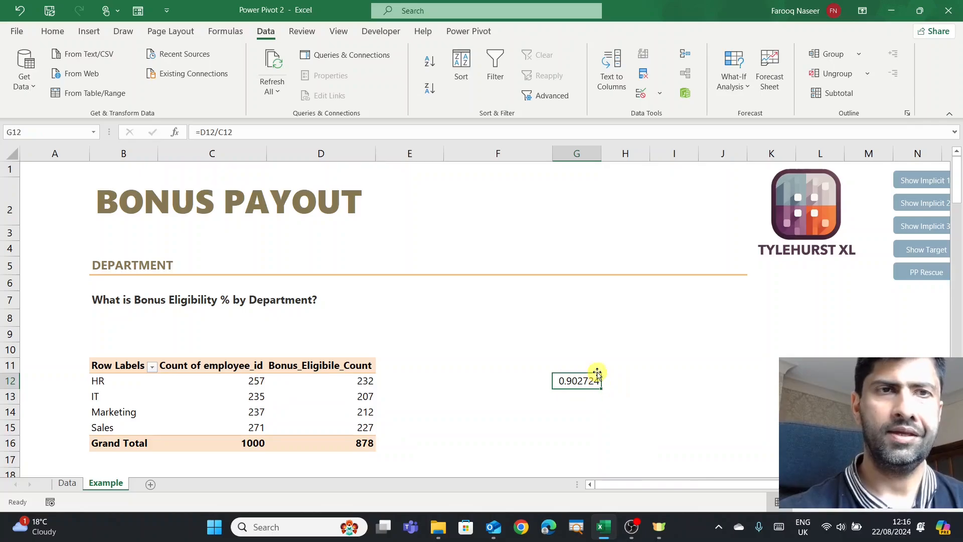
pyautogui.click(56, 31)
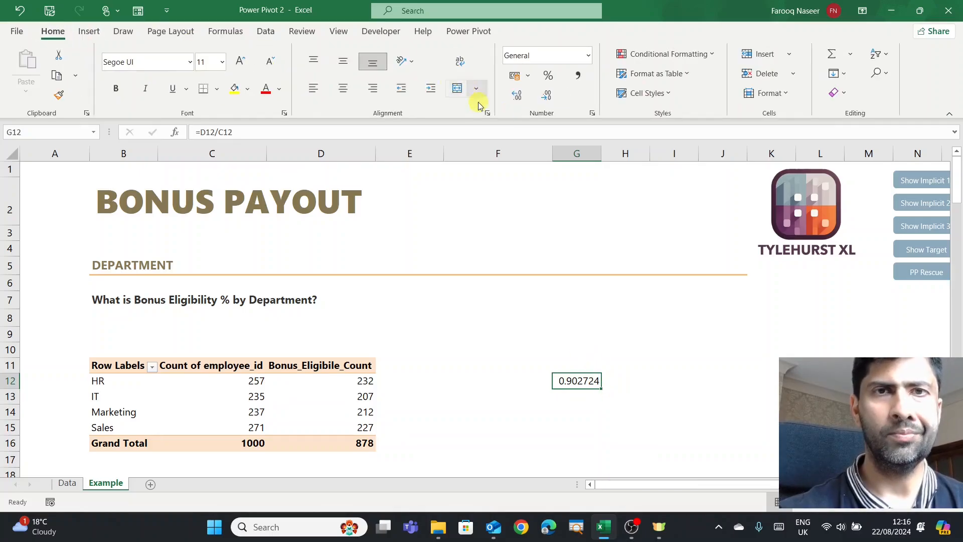
pyautogui.click(548, 75)
pyautogui.click(547, 96)
pyautogui.click(519, 98)
pyautogui.moveTo(602, 391); pyautogui.dragTo(602, 446)
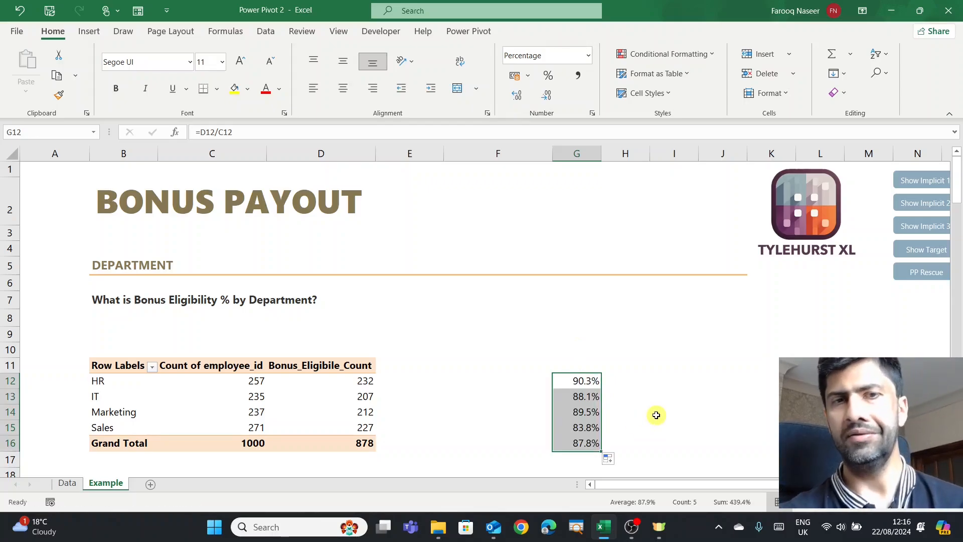
# Step: Create a new Power Pivot measure in the bonus_data table named Eligibility_%
pyautogui.click(497, 381)
pyautogui.click(468, 31)
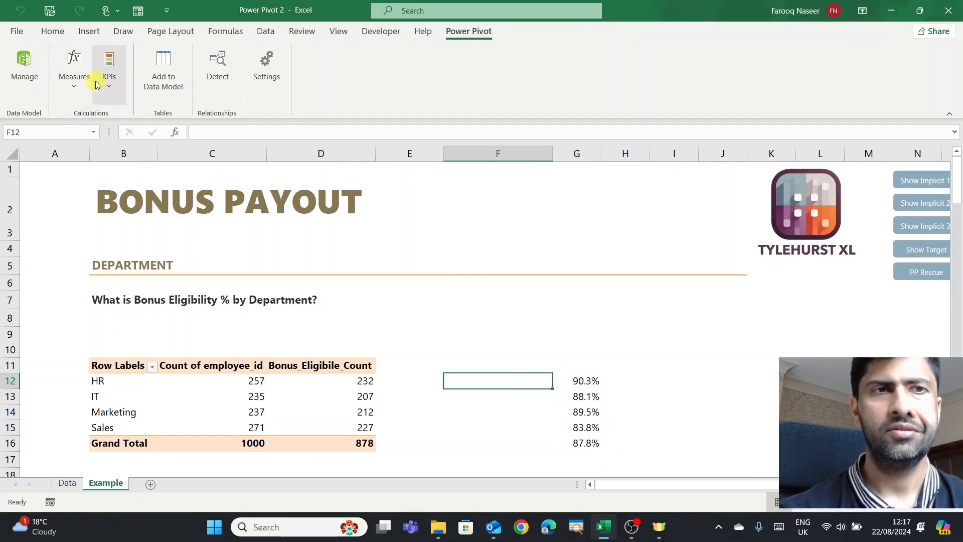
pyautogui.click(66, 95)
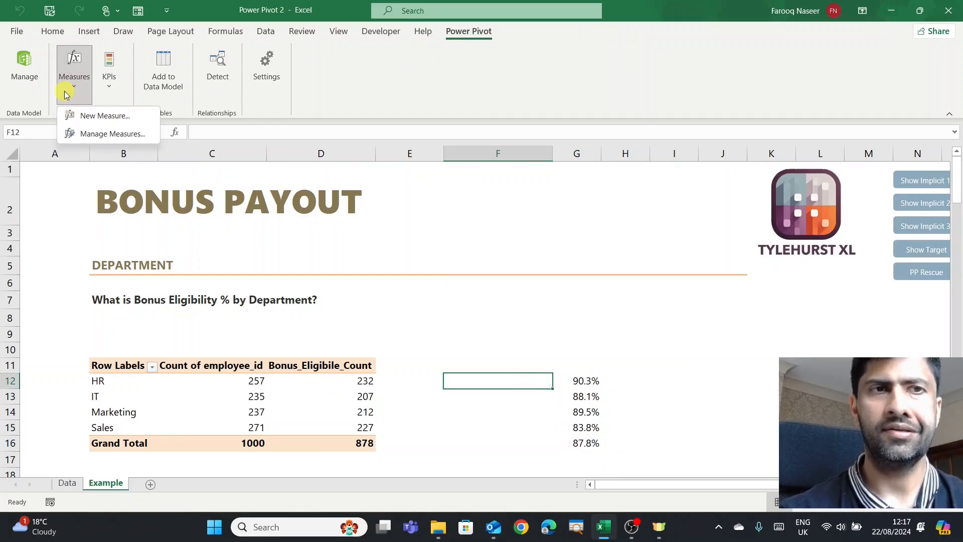
pyautogui.click(118, 115)
pyautogui.moveTo(394, 172); pyautogui.dragTo(330, 170)
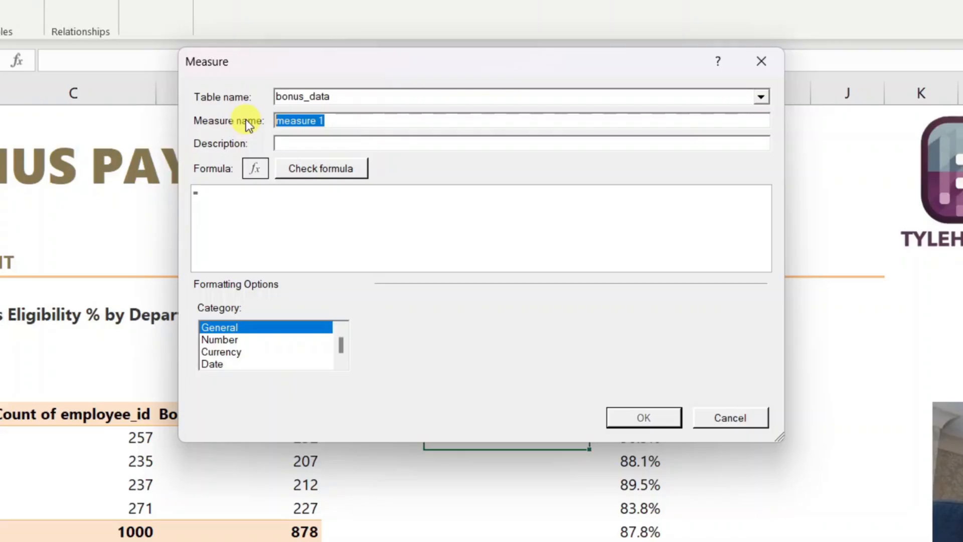
pyautogui.write('Eligibility_%')
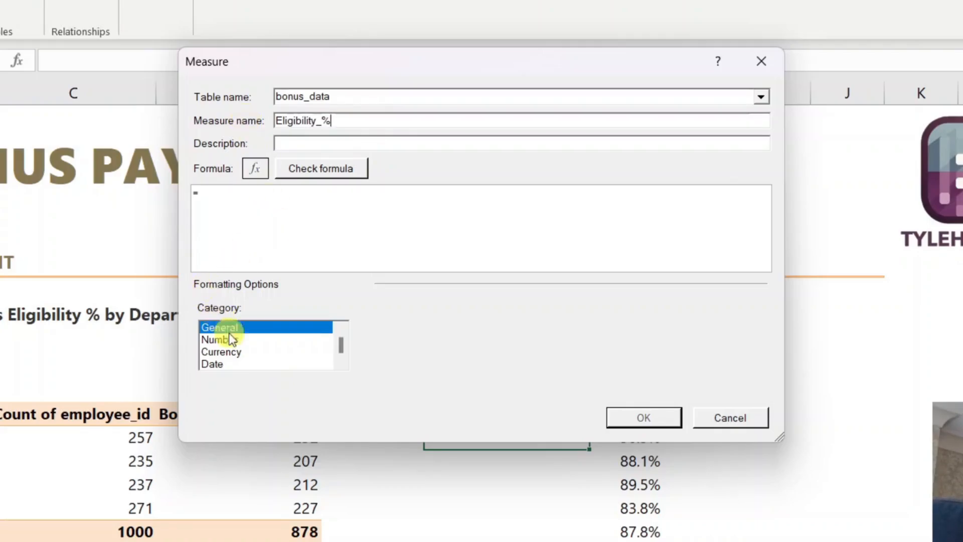
# Step: Format the measure as a Percentage in the Number category with 1 decimal place
pyautogui.click(255, 343)
pyautogui.click(621, 329)
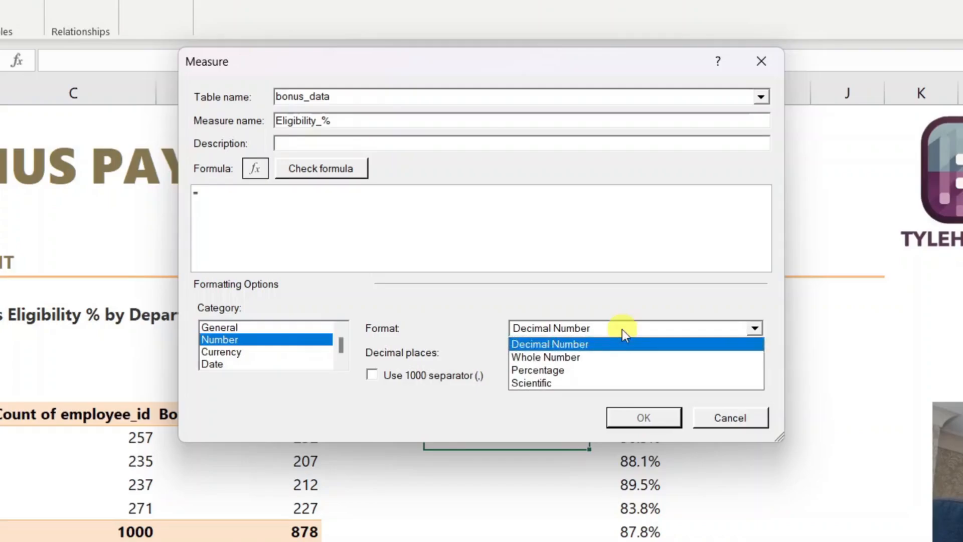
pyautogui.click(612, 364)
pyautogui.click(533, 356)
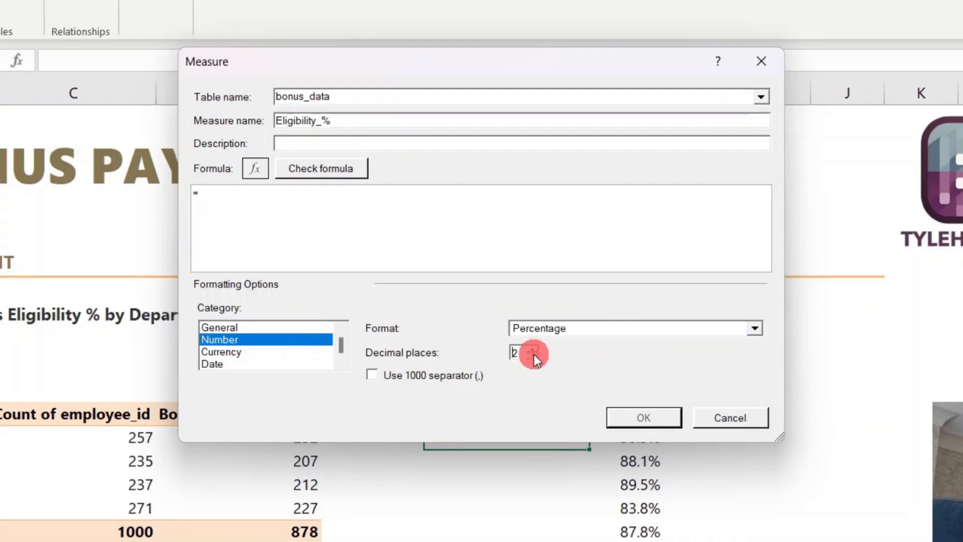
# Step: Begin the measure's formula with =DIVIDE([Bonus_Eligibile_Count], as the numerator
pyautogui.click(280, 211)
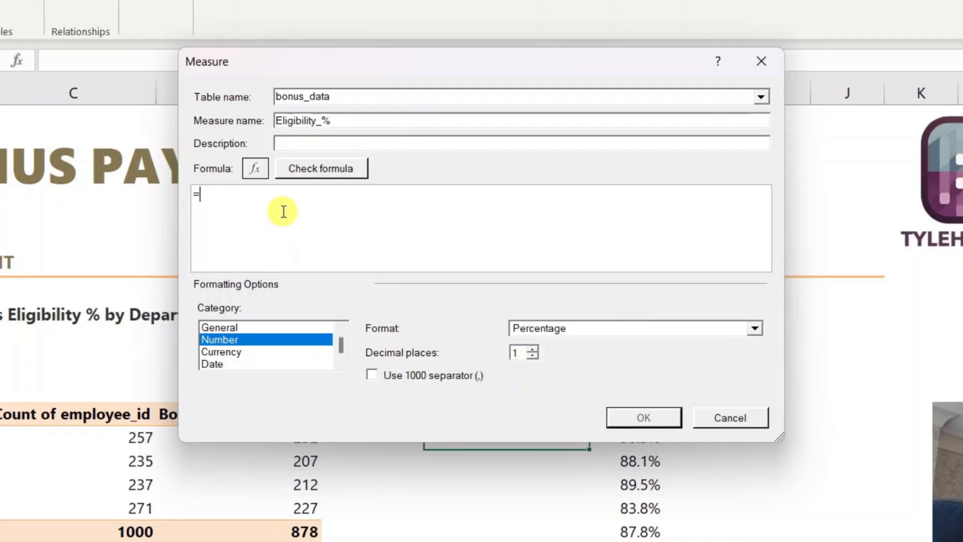
pyautogui.write('div')
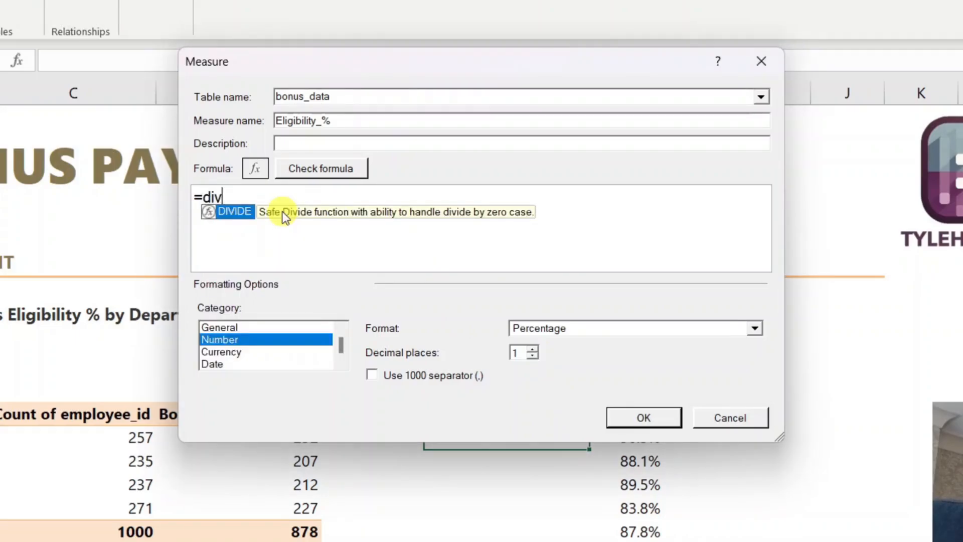
pyautogui.press('Tab')
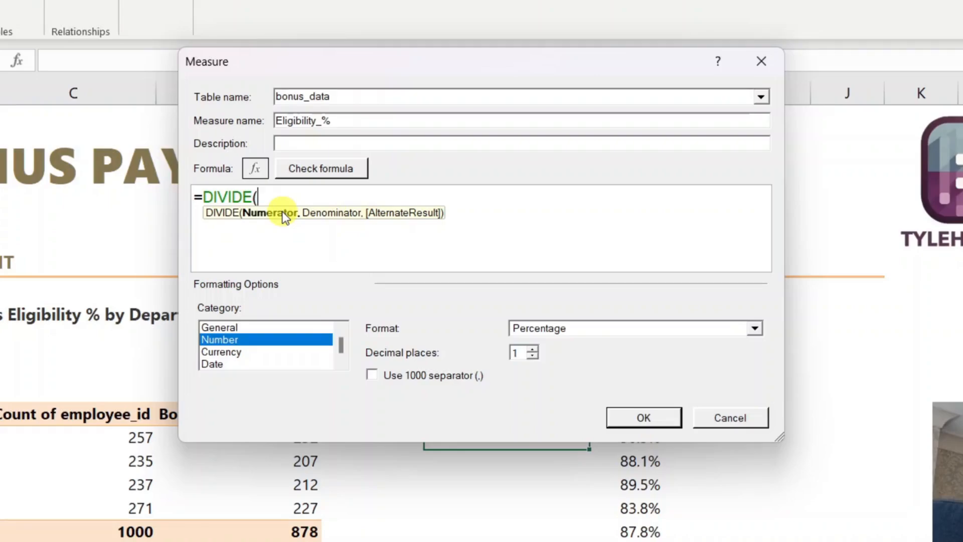
pyautogui.write('[Bonus_Eligibile_Count]')
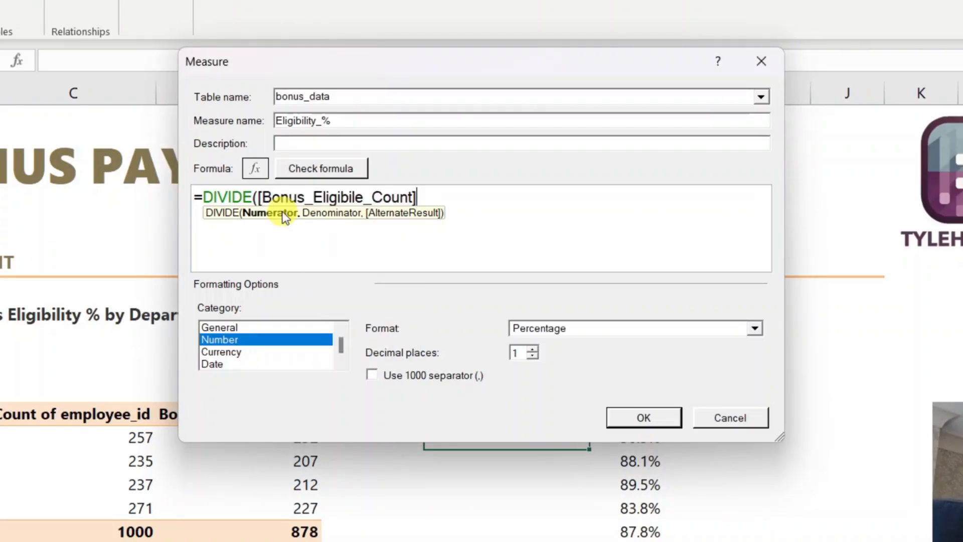
pyautogui.write(',')
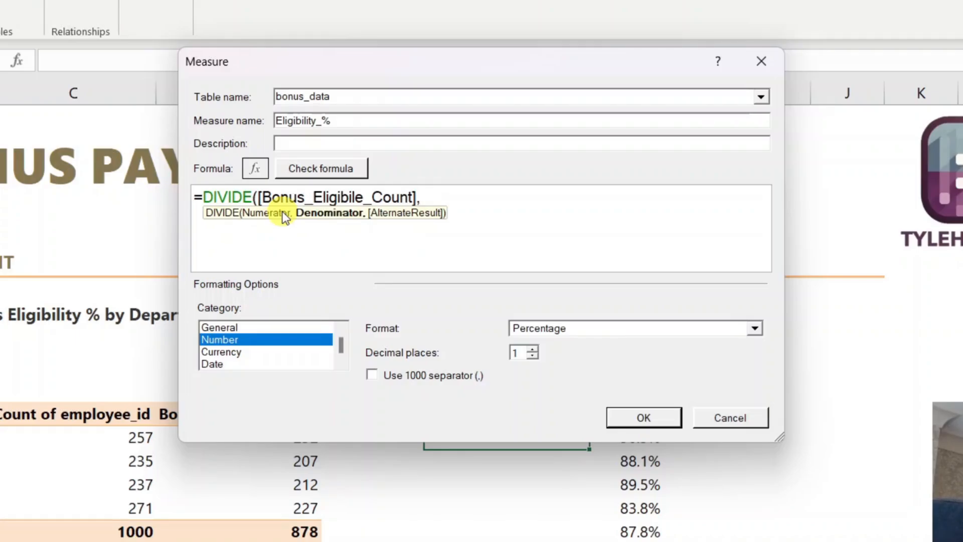
pyautogui.write('cou')
pyautogui.press('Tab')
pyautogui.press('BackSpace')
pyautogui.press('BackSpace')
pyautogui.press('BackSpace')
pyautogui.press('BackSpace')
pyautogui.press('BackSpace')
pyautogui.press('BackSpace')
pyautogui.press('BackSpace')
pyautogui.press('BackSpace')
pyautogui.press('BackSpace')
pyautogui.press('BackSpace')
pyautogui.press('BackSpace')
pyautogui.press('BackSpace')
pyautogui.press('BackSpace')
pyautogui.press('BackSpace')
pyautogui.press('BackSpace')
pyautogui.press('BackSpace')
pyautogui.press('BackSpace')
pyautogui.press('BackSpace')
pyautogui.press('BackSpace')
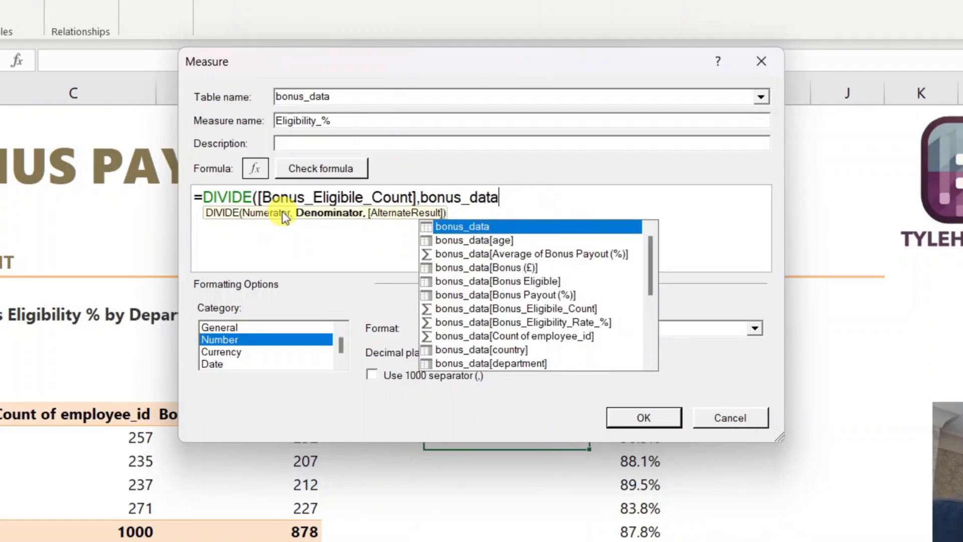
# Step: Complete the formula with COUNT([employee_id]) as the denominator, check it and save the measure
pyautogui.write('c')
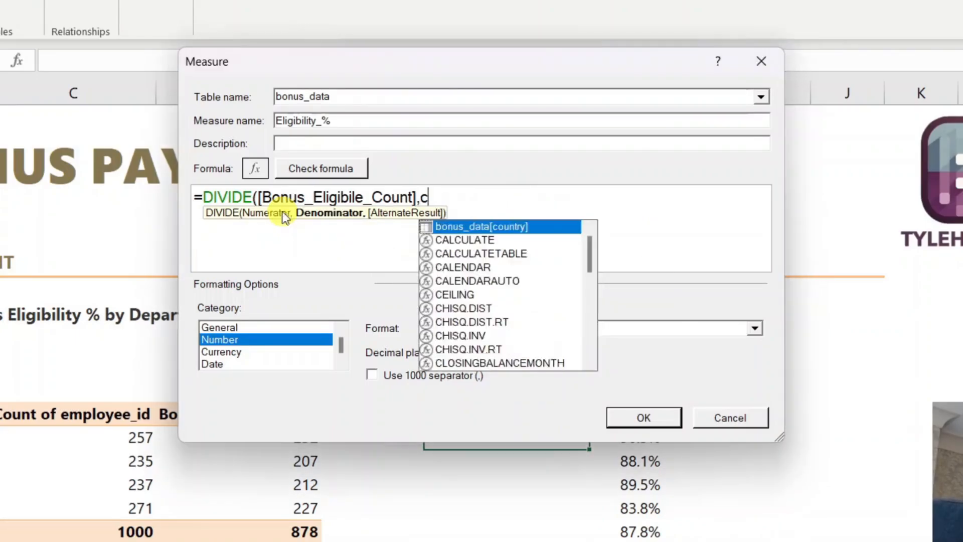
pyautogui.write('oun')
pyautogui.press('Down')
pyautogui.press('Down')
pyautogui.press('Tab')
pyautogui.write('emp')
pyautogui.press('Down')
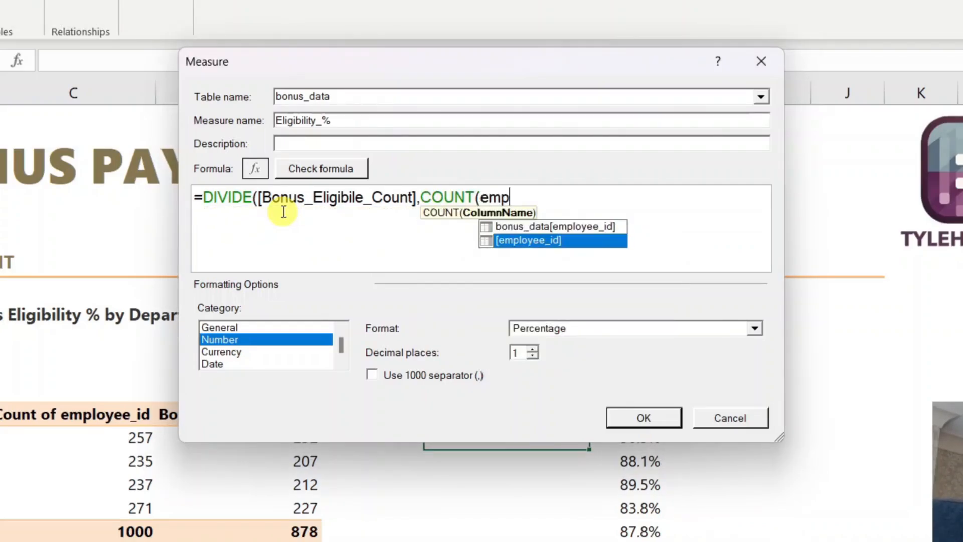
pyautogui.press('Tab')
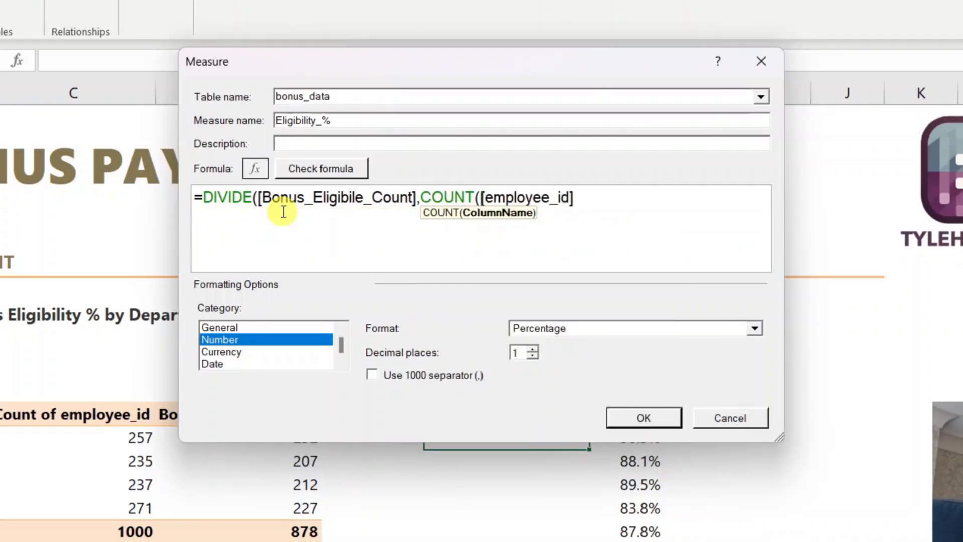
pyautogui.write('))')
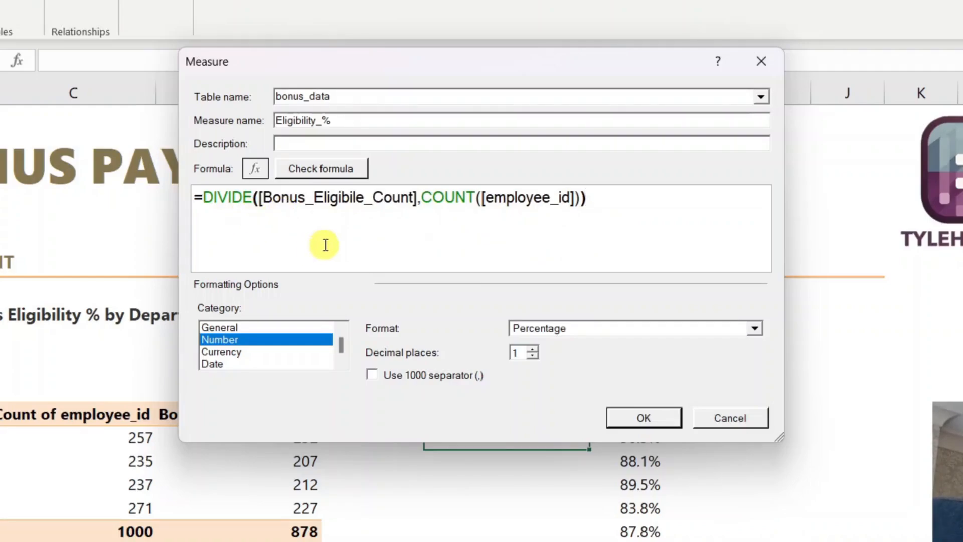
pyautogui.click(333, 169)
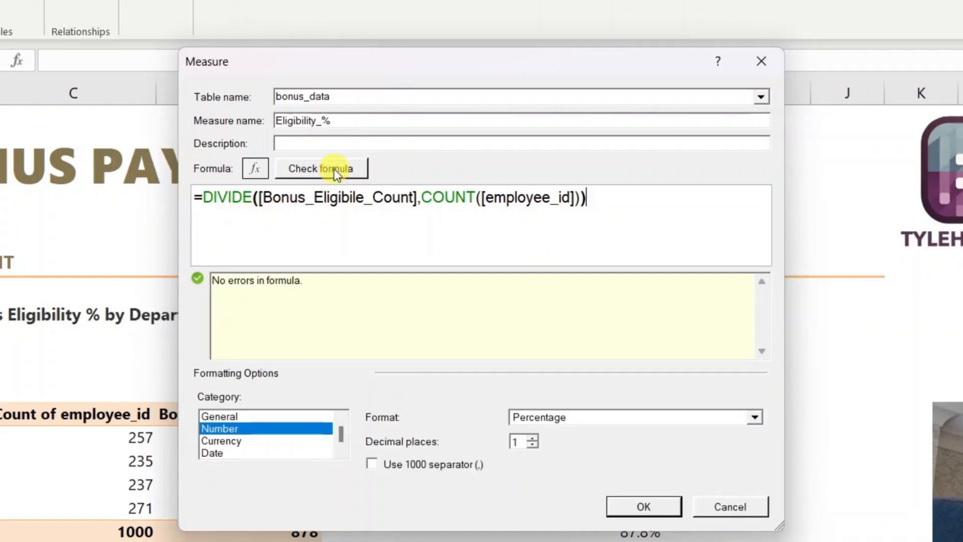
pyautogui.click(651, 511)
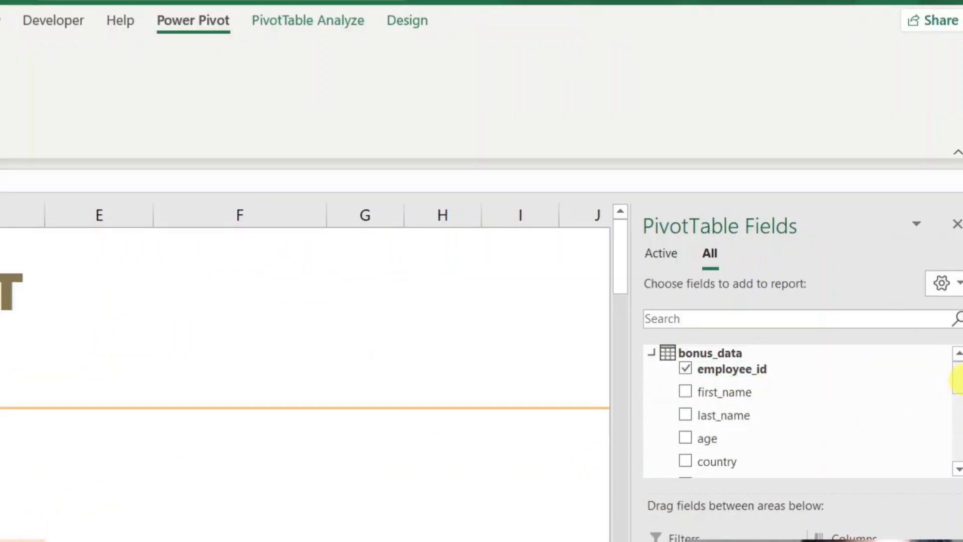
# Step: Add the Eligibility_% measure from the bonus_data table to the PivotTable values
pyautogui.moveTo(955, 381); pyautogui.dragTo(957, 462)
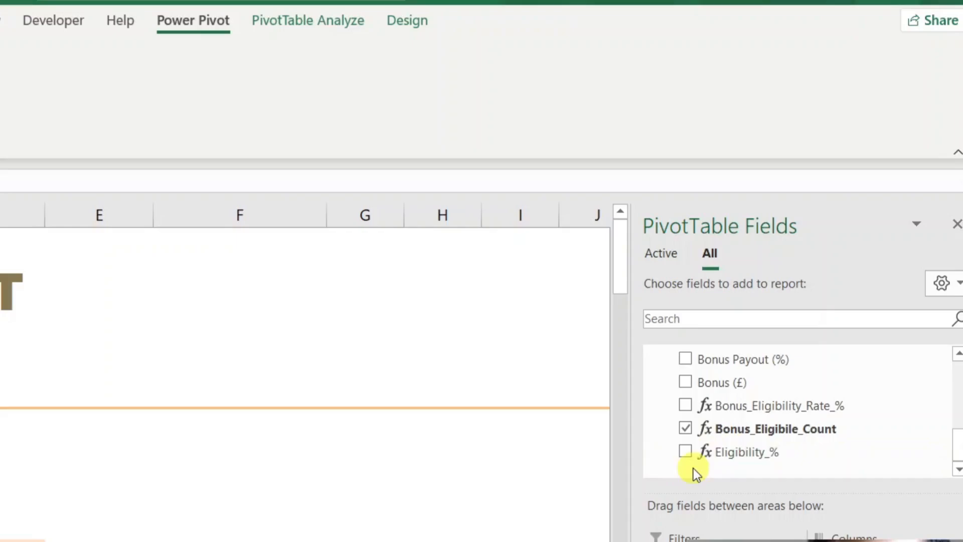
pyautogui.click(688, 453)
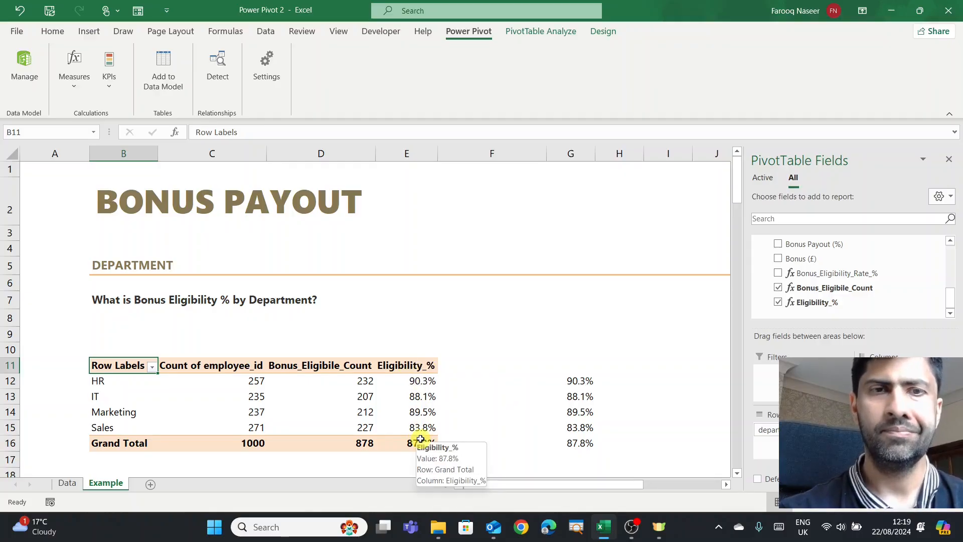
# Step: Rename the PivotTable header in E11 to Bonus Eligibilty % and fit column E's width to its contents
pyautogui.click(407, 369)
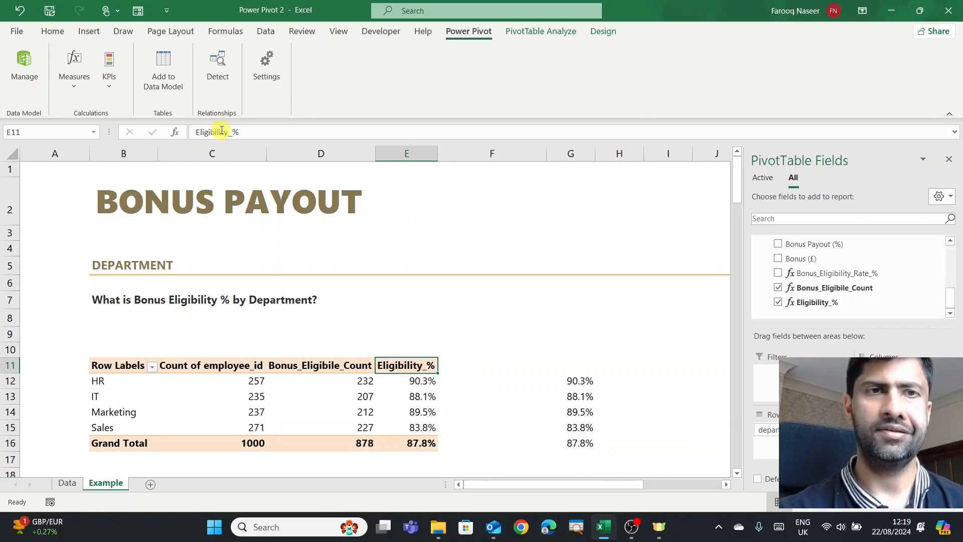
pyautogui.moveTo(245, 131); pyautogui.dragTo(90, 124)
pyautogui.write('Bonus Eligibi')
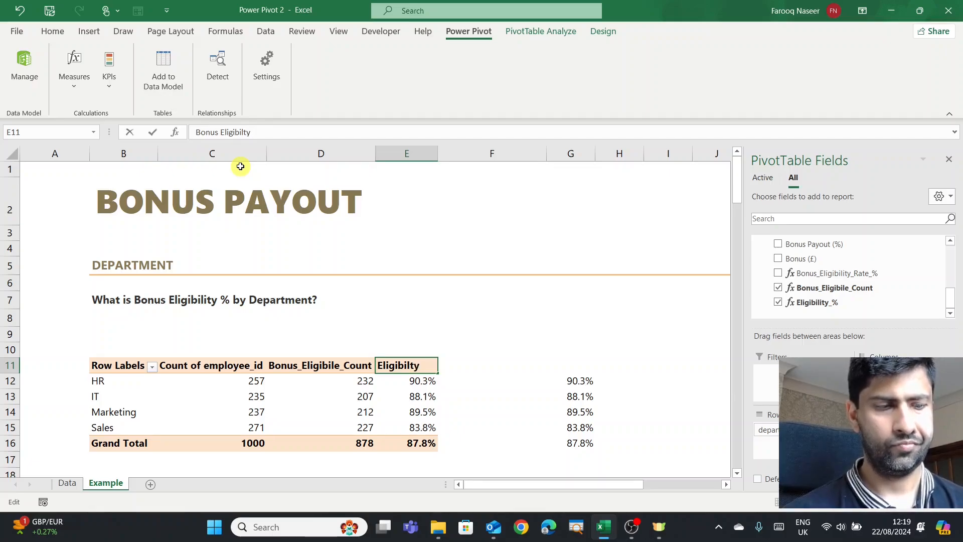
pyautogui.press('Return')
pyautogui.moveTo(440, 150); pyautogui.dragTo(440, 149)
pyautogui.doubleClick(440, 150)
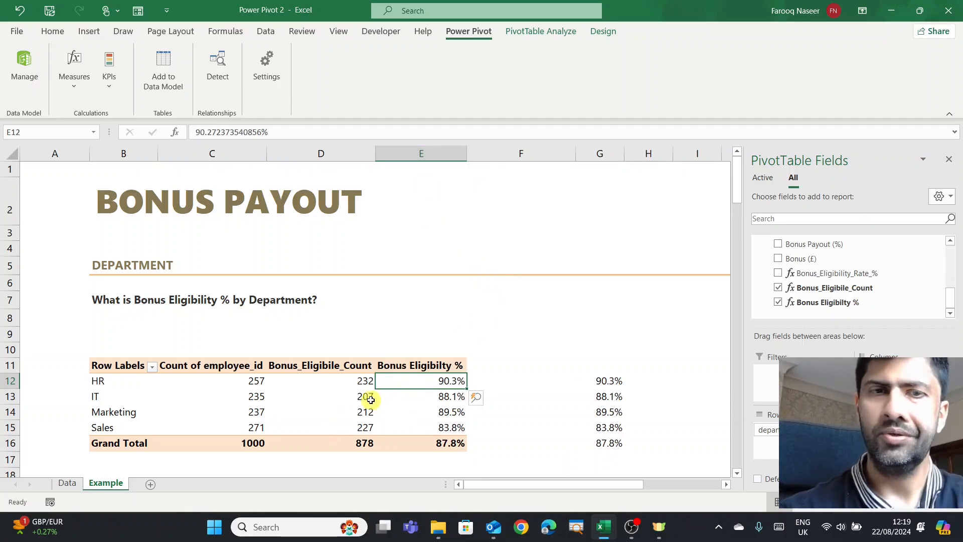
pyautogui.click(103, 302)
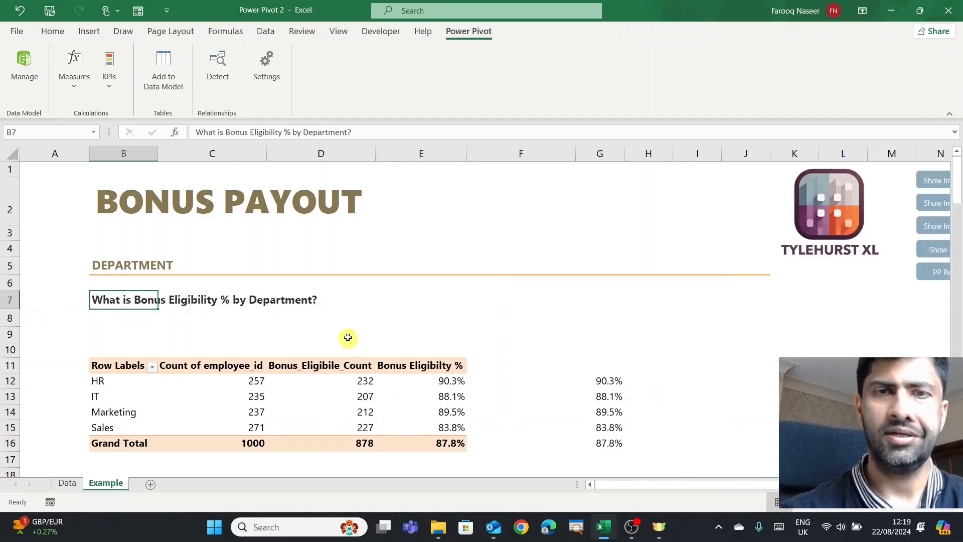
pyautogui.click(115, 317)
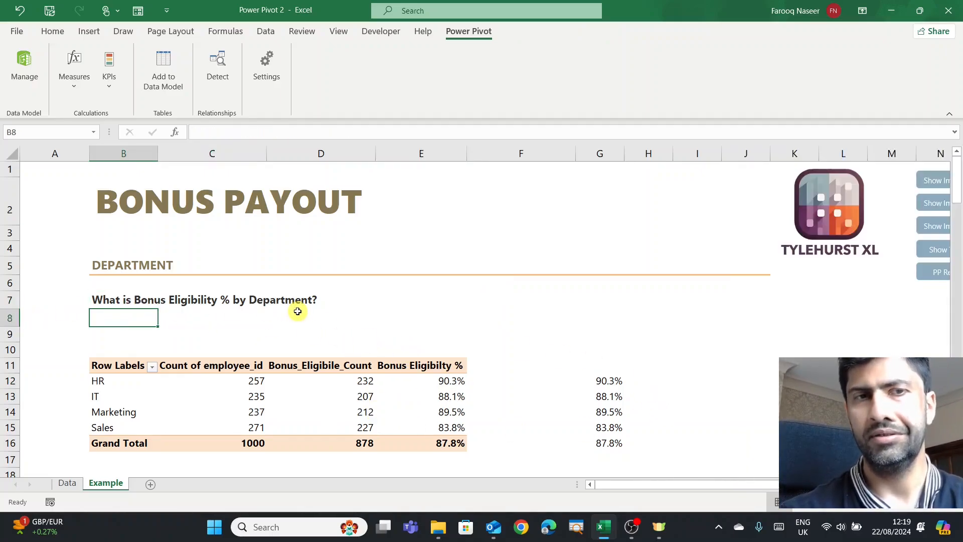
pyautogui.click(119, 300)
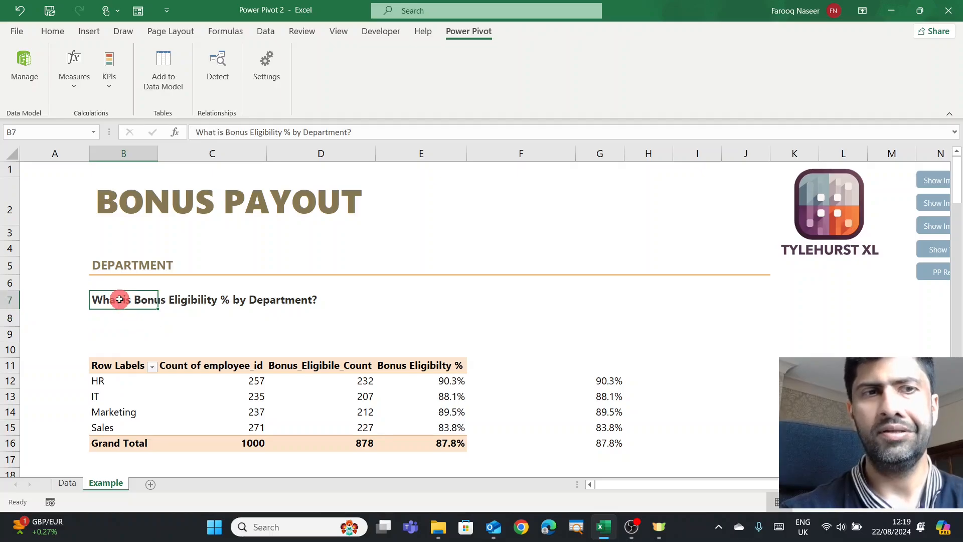
# Step: Clear the manual percentage formulas in G12:G16 by filling the empty cell G11 down over them
pyautogui.click(610, 363)
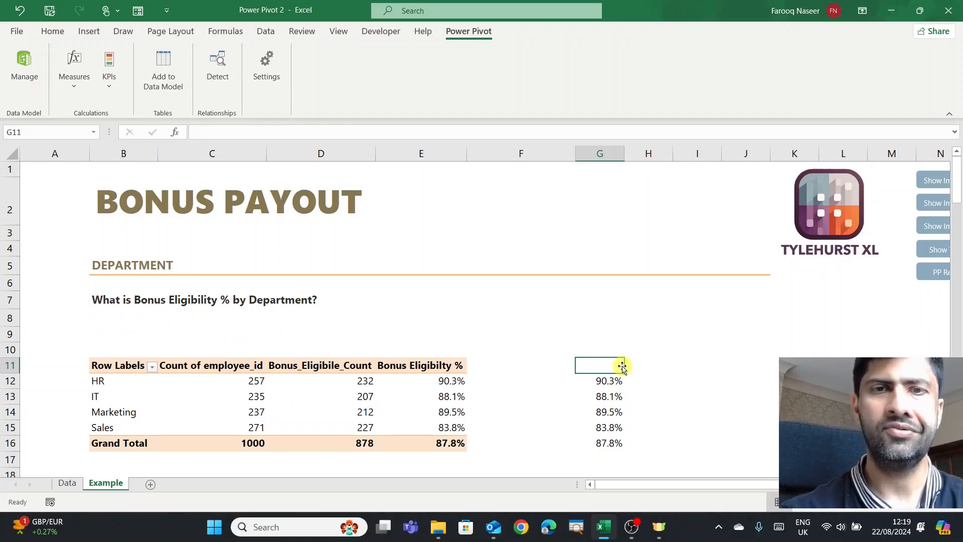
pyautogui.moveTo(623, 374); pyautogui.dragTo(623, 444)
pyautogui.click(349, 402)
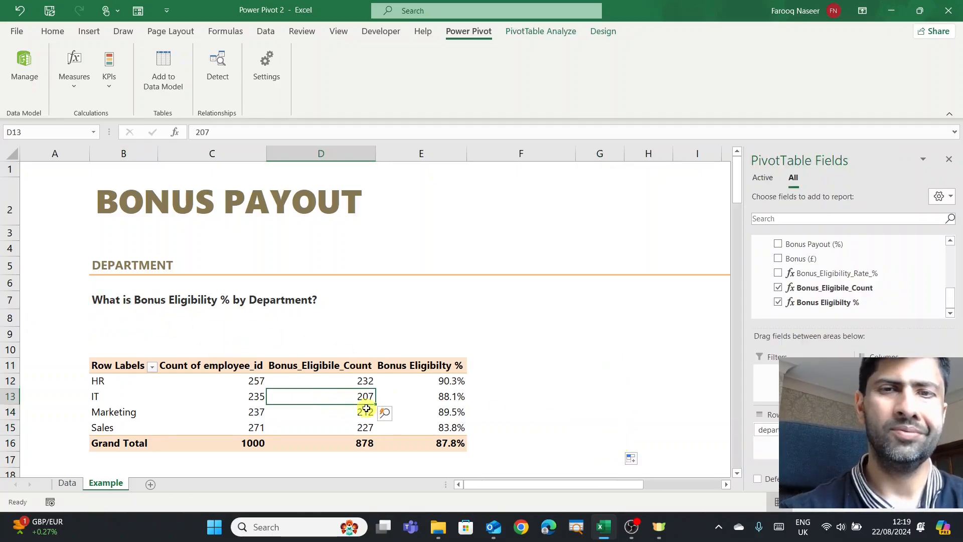
# Step: Replace department with country as the PivotTable's row field and look through the bonus eligibility figures by country
pyautogui.moveTo(767, 430); pyautogui.dragTo(853, 273)
pyautogui.moveTo(953, 303); pyautogui.dragTo(949, 275)
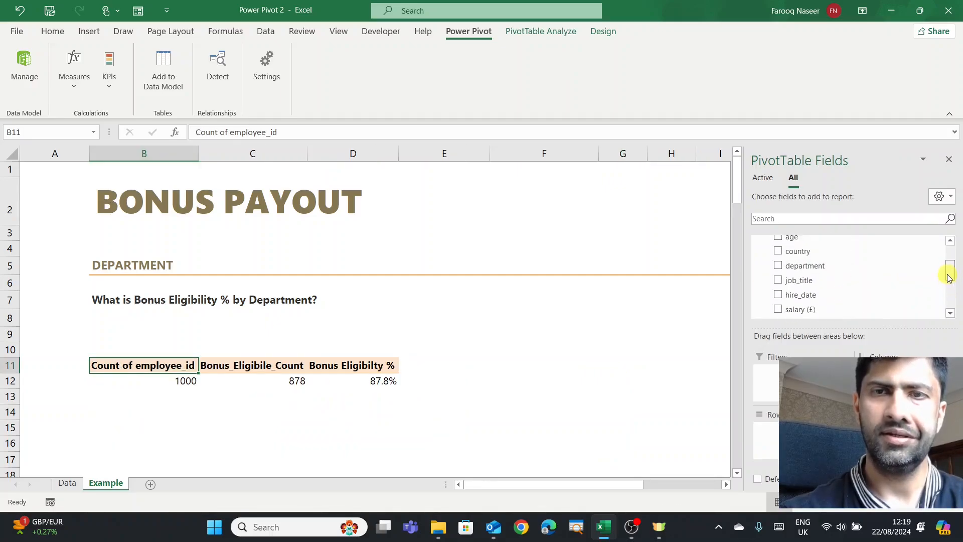
pyautogui.scroll(-1, 860, 271)
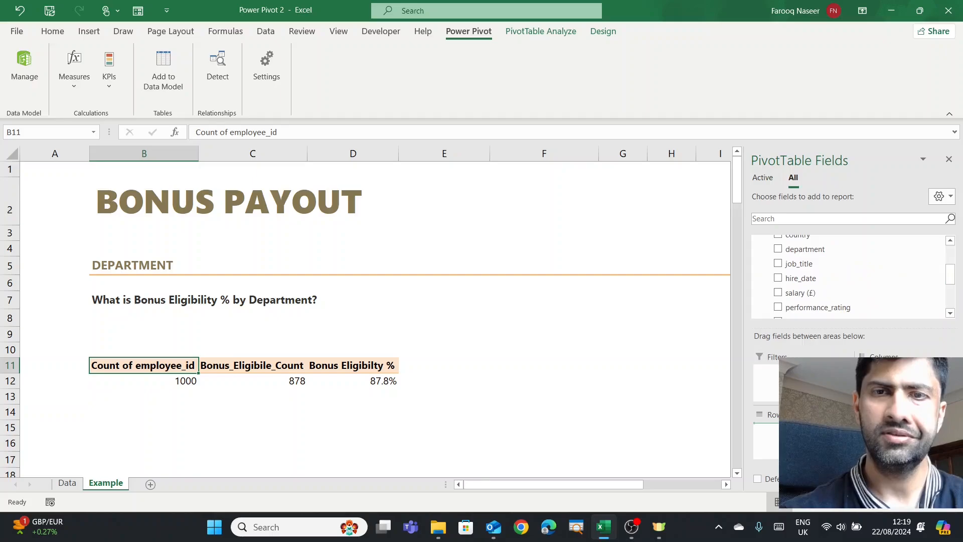
pyautogui.click(778, 235)
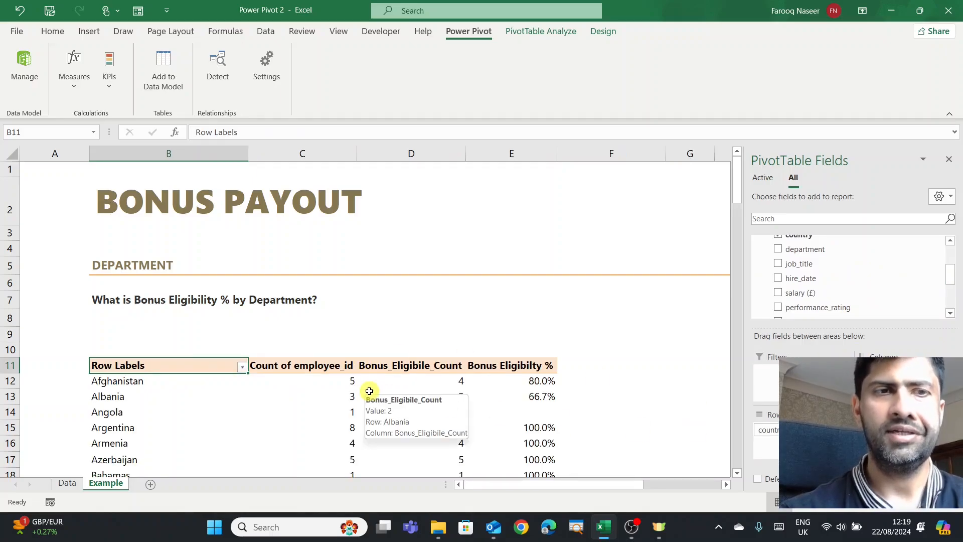
pyautogui.scroll(-2, 359, 402)
pyautogui.scroll(-1, 359, 403)
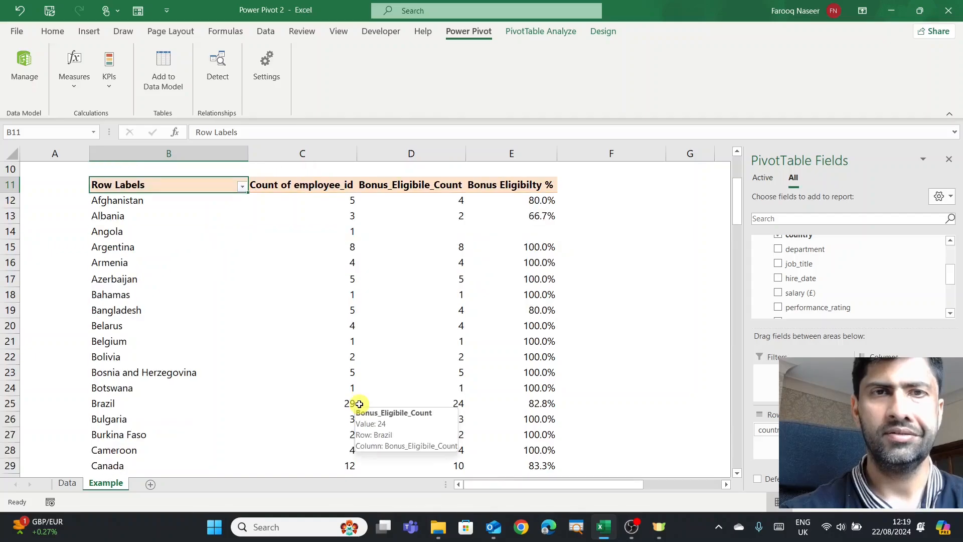